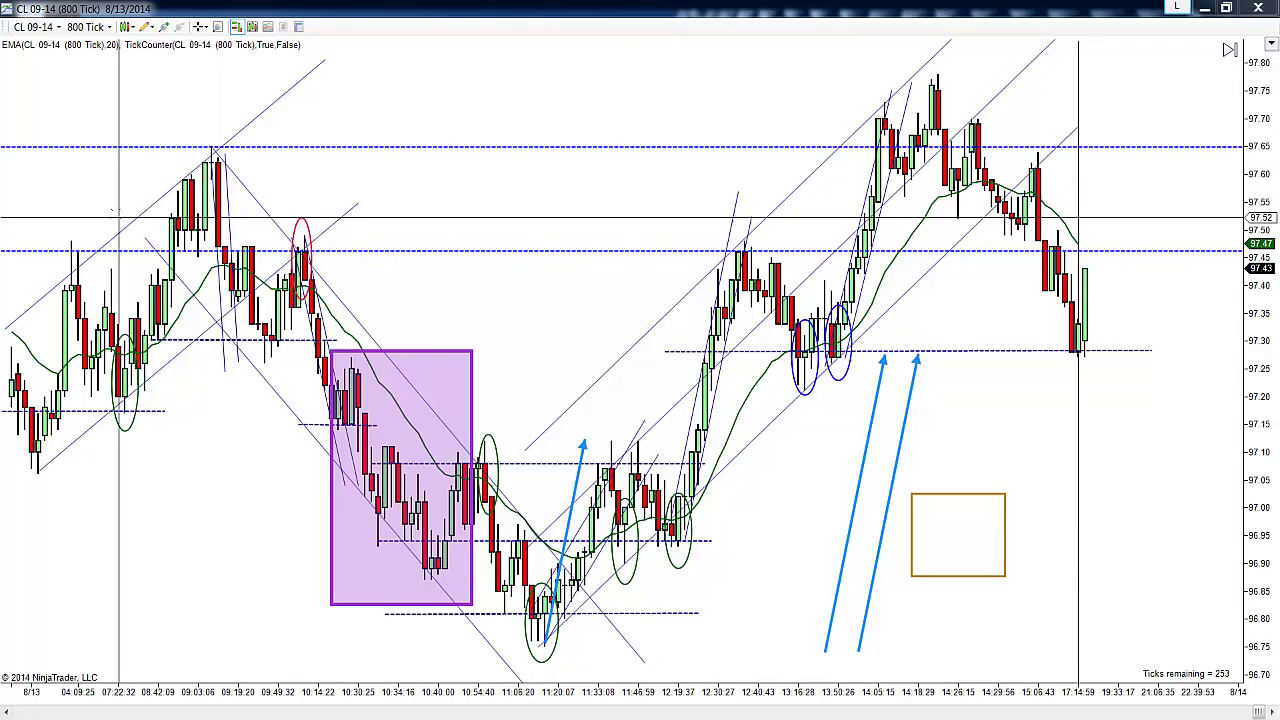
Step: Pan back and zoom in on the 08:00–12:00 bars with the morning down-swing and purple box
{"action": "scroll", "coordinate": [220, 200], "scroll_direction": "up", "scroll_amount": 5}
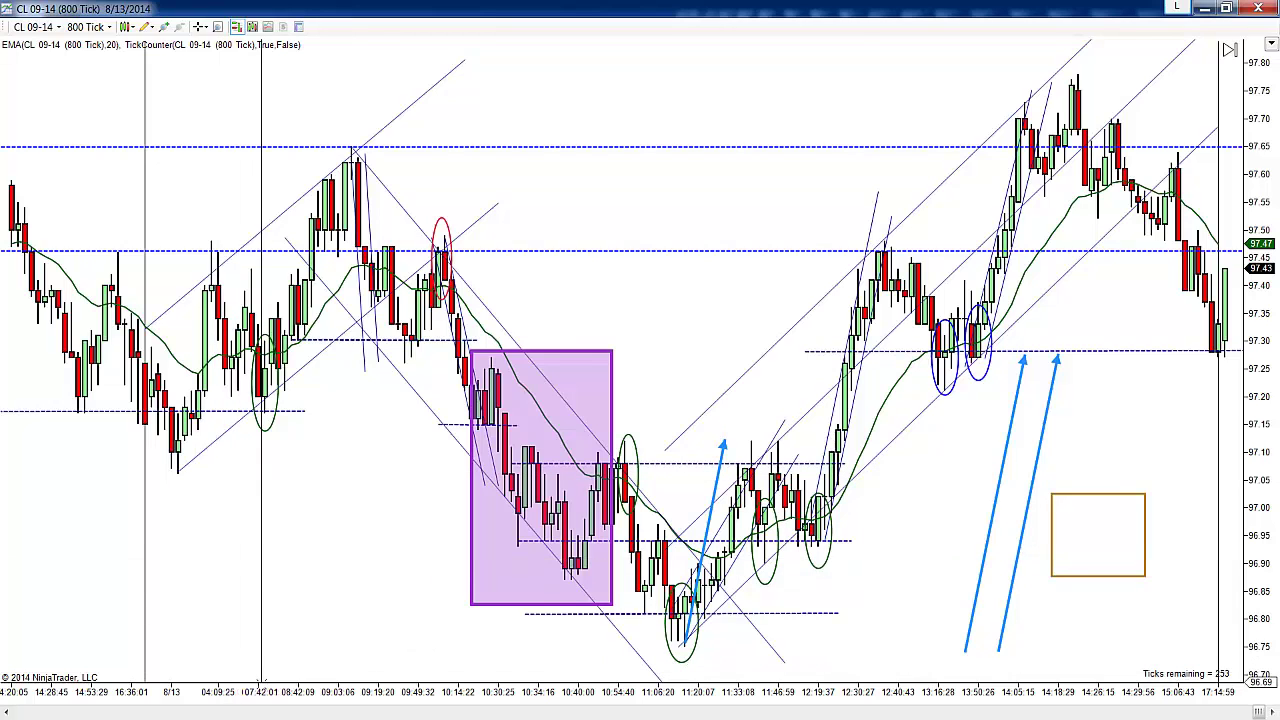
{"action": "scroll", "coordinate": [266, 681], "scroll_direction": "down", "scroll_amount": 1}
{"action": "scroll", "coordinate": [268, 681], "scroll_direction": "down", "scroll_amount": 1}
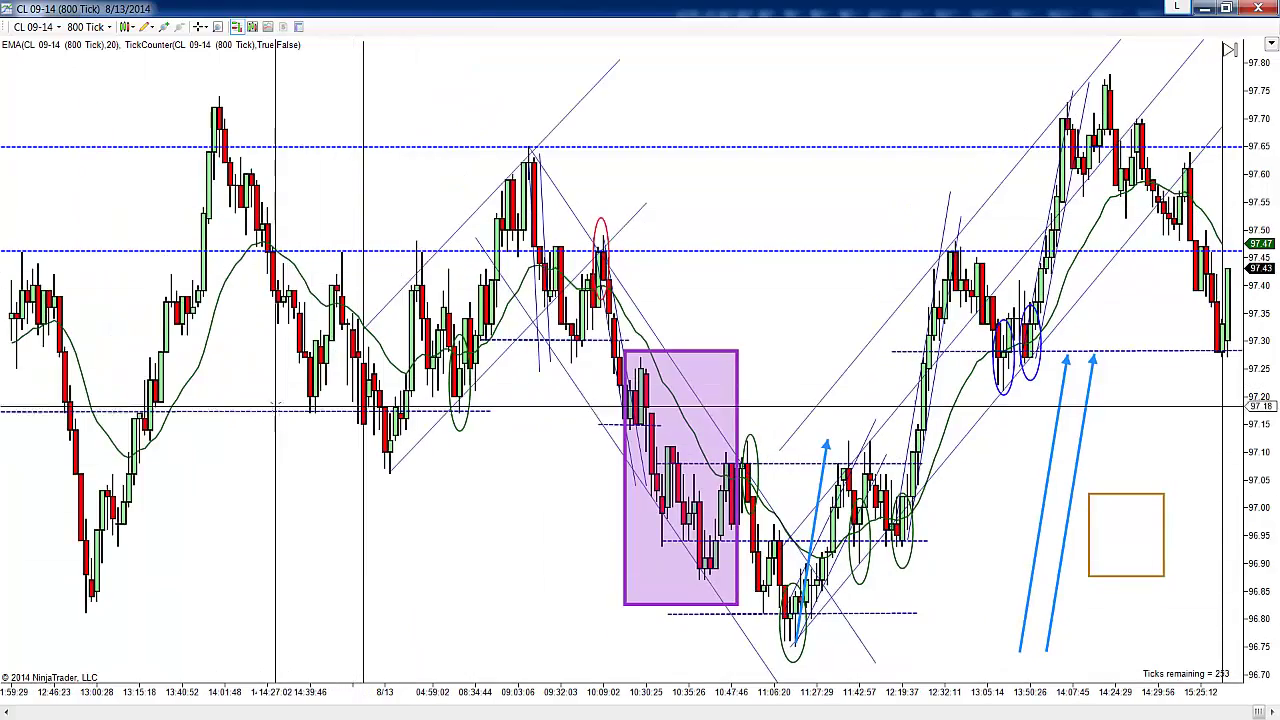
{"action": "left_click_drag", "start_coordinate": [266, 517], "coordinate": [655, 408]}
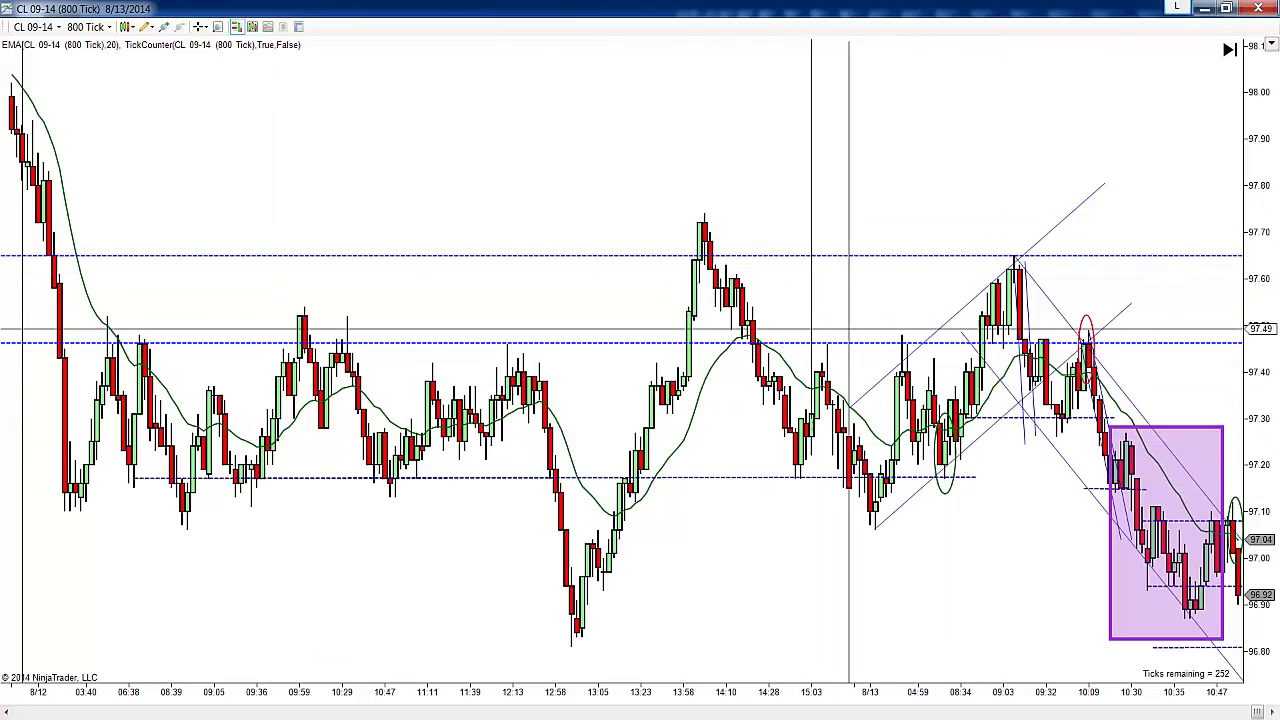
{"action": "scroll", "coordinate": [405, 680], "scroll_direction": "down", "scroll_amount": 5}
{"action": "scroll", "coordinate": [405, 680], "scroll_direction": "down", "scroll_amount": 10}
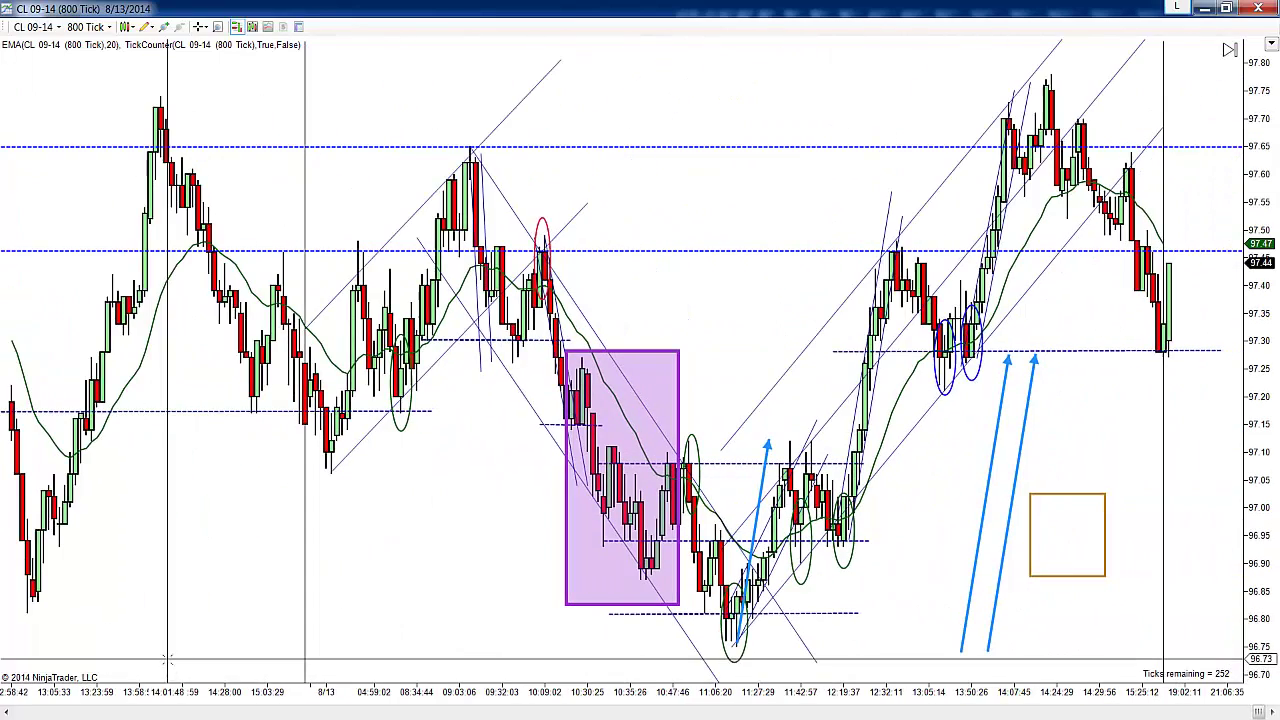
{"action": "scroll", "coordinate": [470, 682], "scroll_direction": "up", "scroll_amount": 7}
{"action": "scroll", "coordinate": [470, 680], "scroll_direction": "up", "scroll_amount": 3}
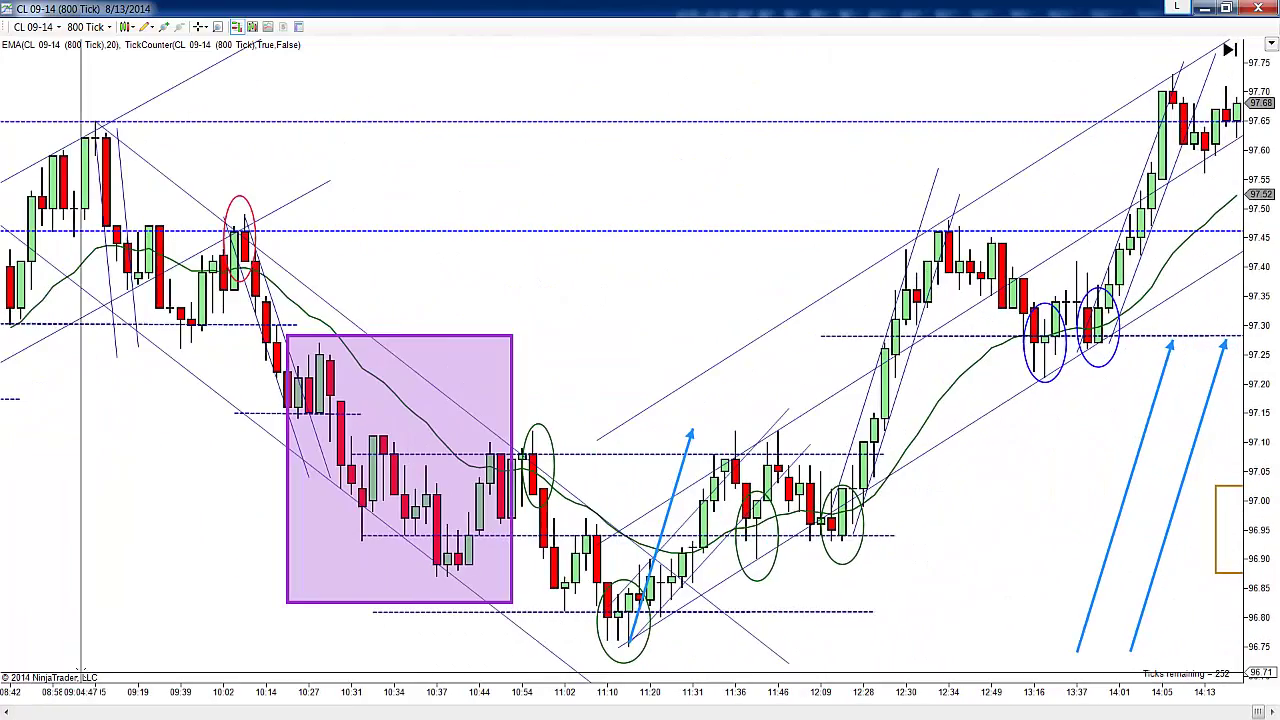
{"action": "left_click_drag", "start_coordinate": [197, 620], "coordinate": [551, 597]}
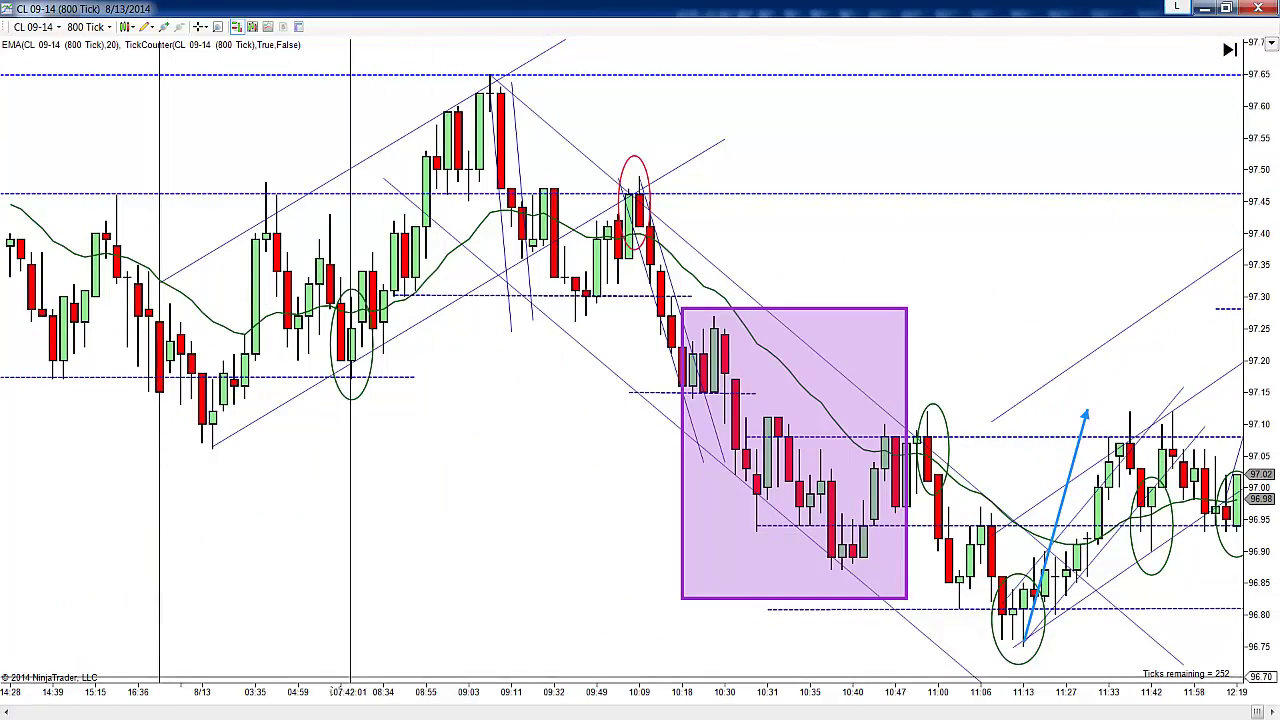
{"action": "scroll", "coordinate": [383, 657], "scroll_direction": "up", "scroll_amount": 1}
{"action": "scroll", "coordinate": [409, 497], "scroll_direction": "up", "scroll_amount": 4}
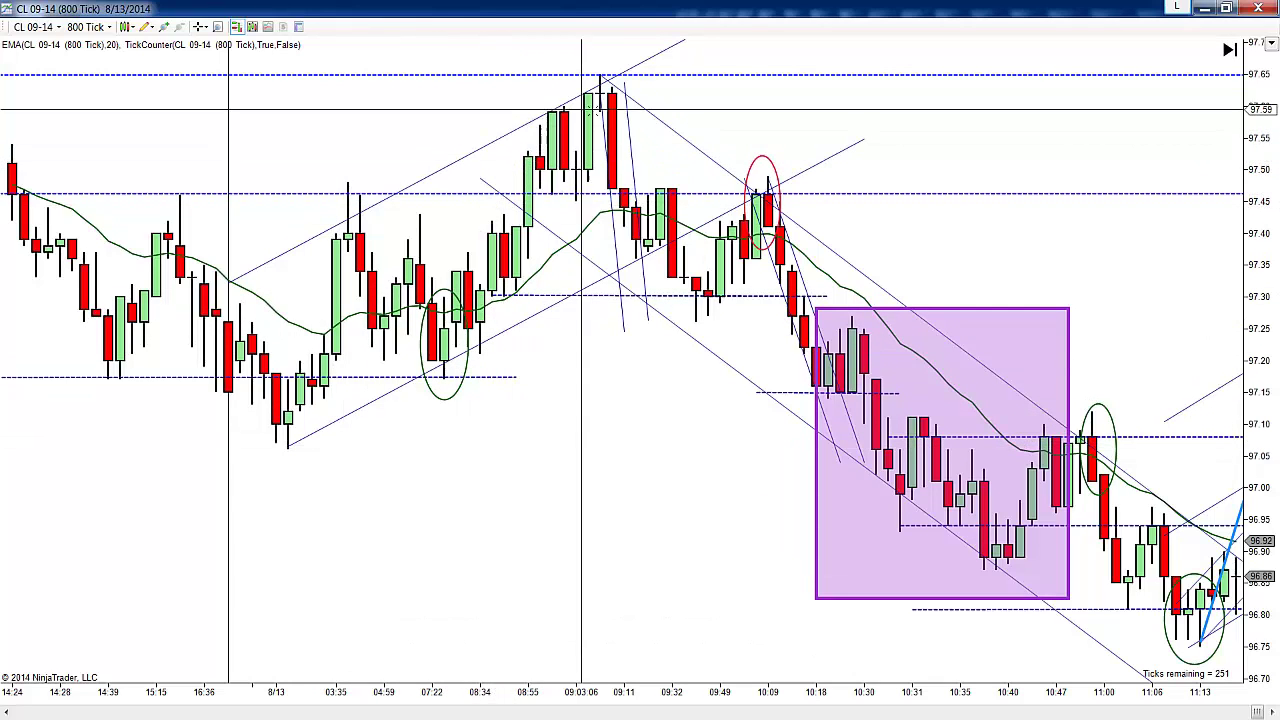
{"action": "scroll", "coordinate": [559, 319], "scroll_direction": "down", "scroll_amount": 3}
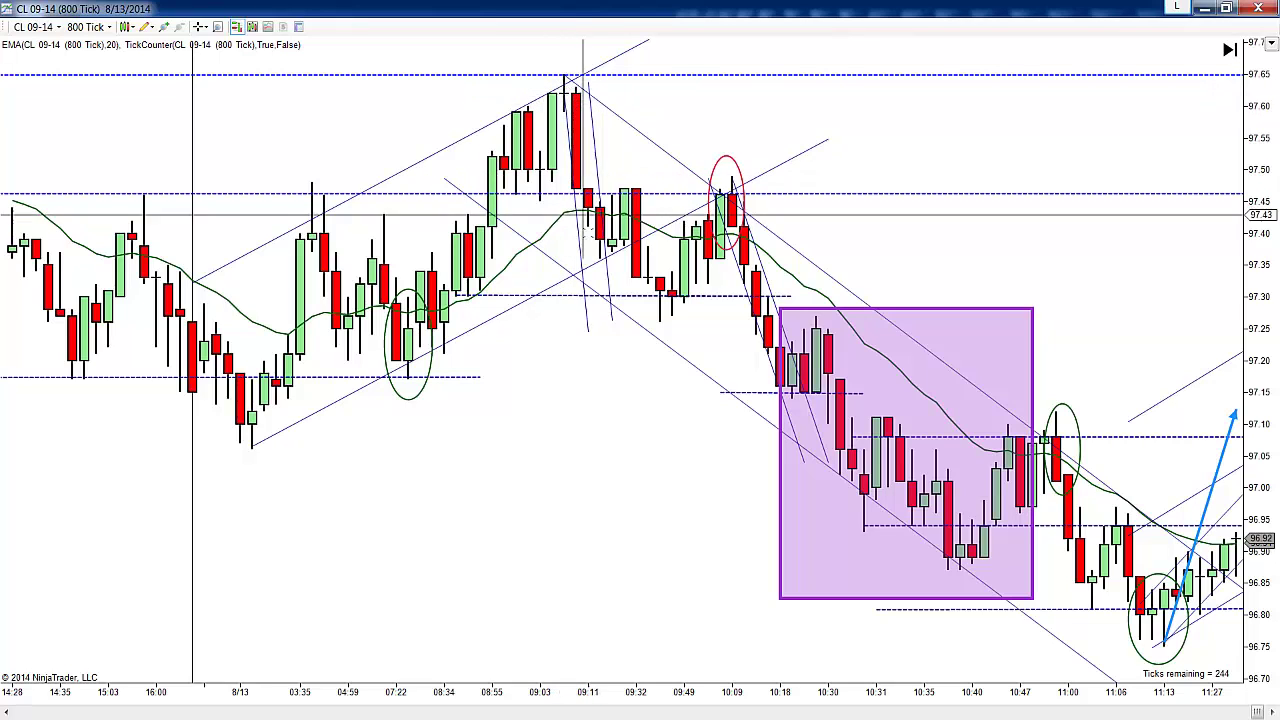
Step: Switch the chart cursor from crosshair to Pointer and return focus to the chart window
{"action": "left_click", "coordinate": [199, 27]}
{"action": "left_click", "coordinate": [225, 43]}
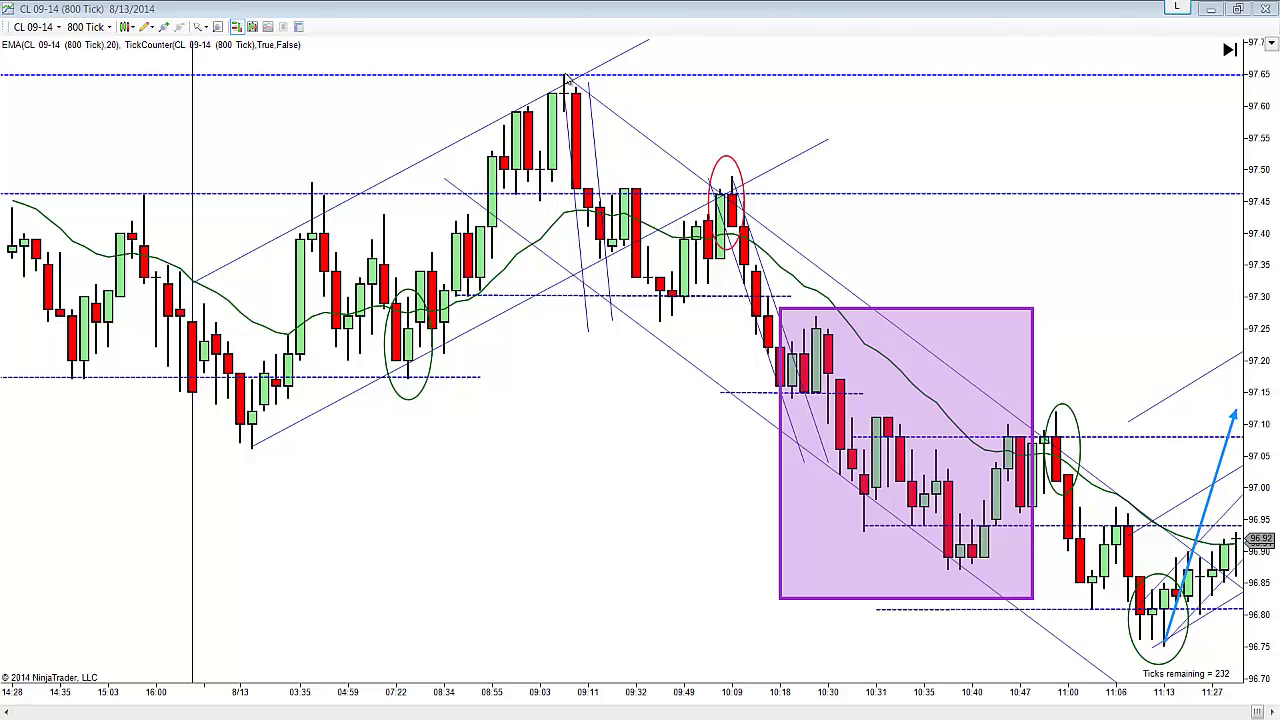
{"action": "left_click", "coordinate": [570, 100]}
Step: Draw a blue down arrow and place it on the drop from the 10:09 high
{"action": "left_click_drag", "start_coordinate": [568, 82], "coordinate": [589, 256]}
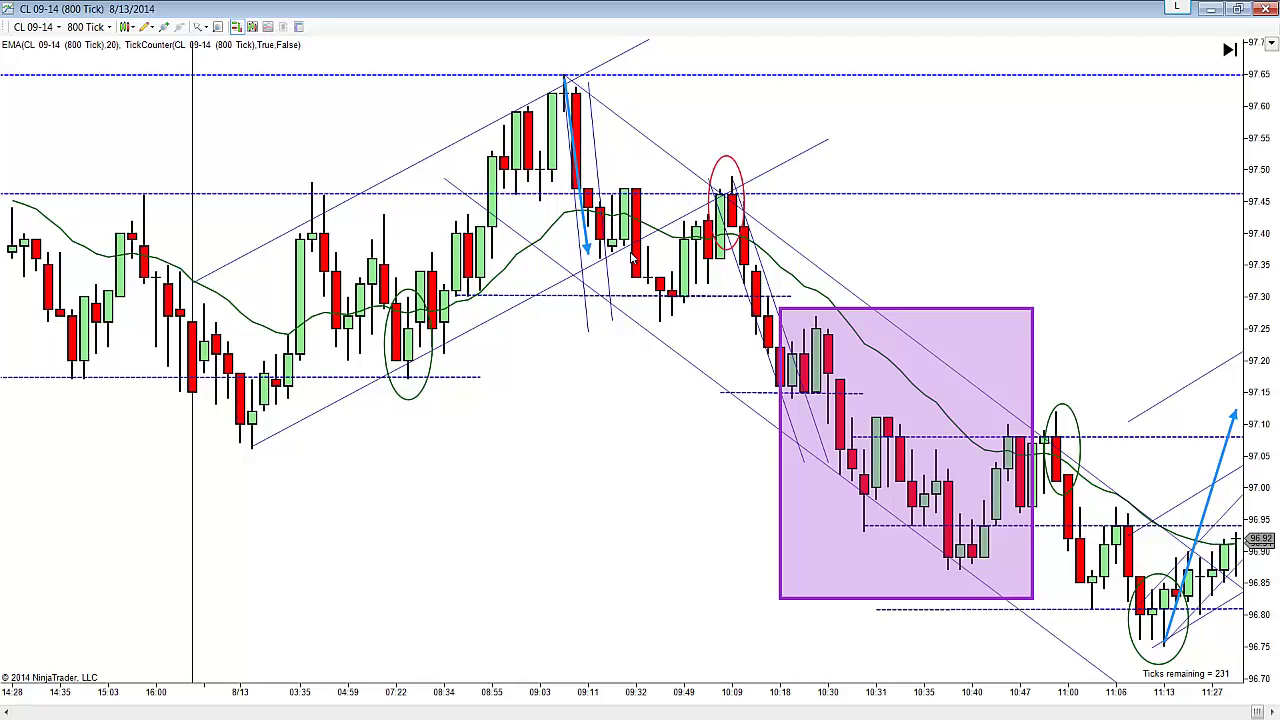
{"action": "left_click_drag", "start_coordinate": [590, 252], "coordinate": [613, 323]}
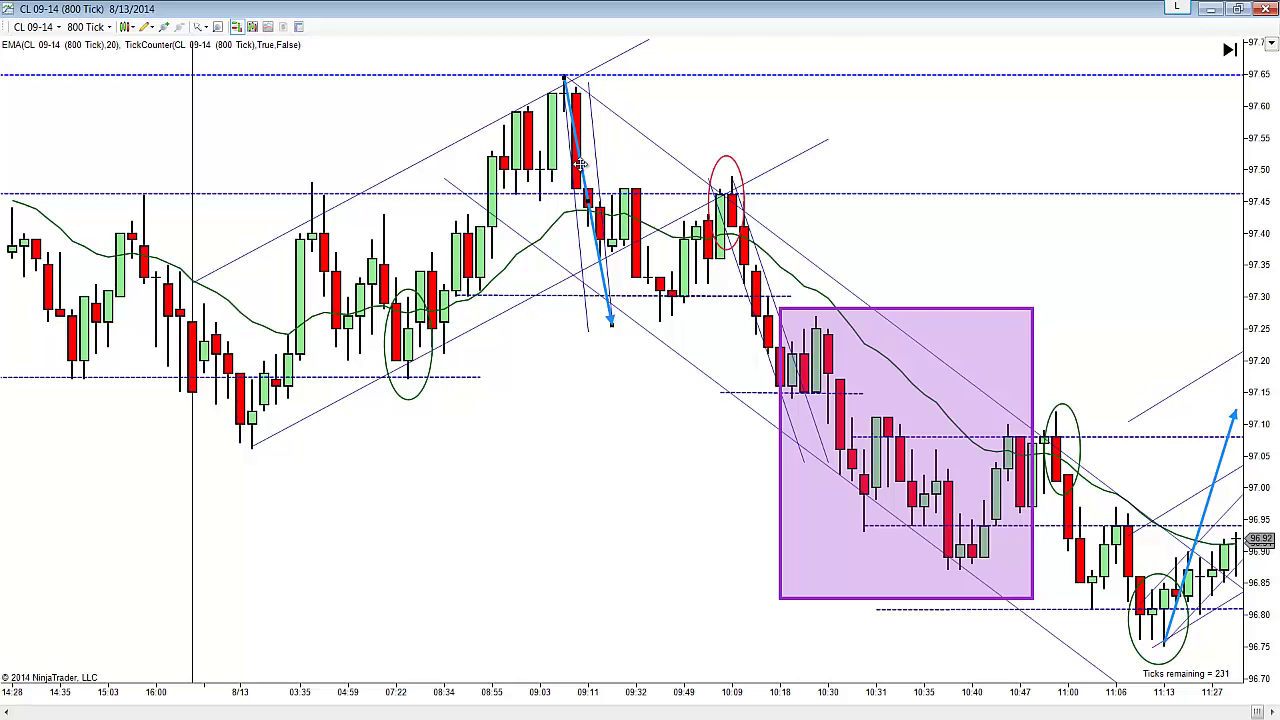
{"action": "left_click_drag", "start_coordinate": [578, 163], "coordinate": [756, 265]}
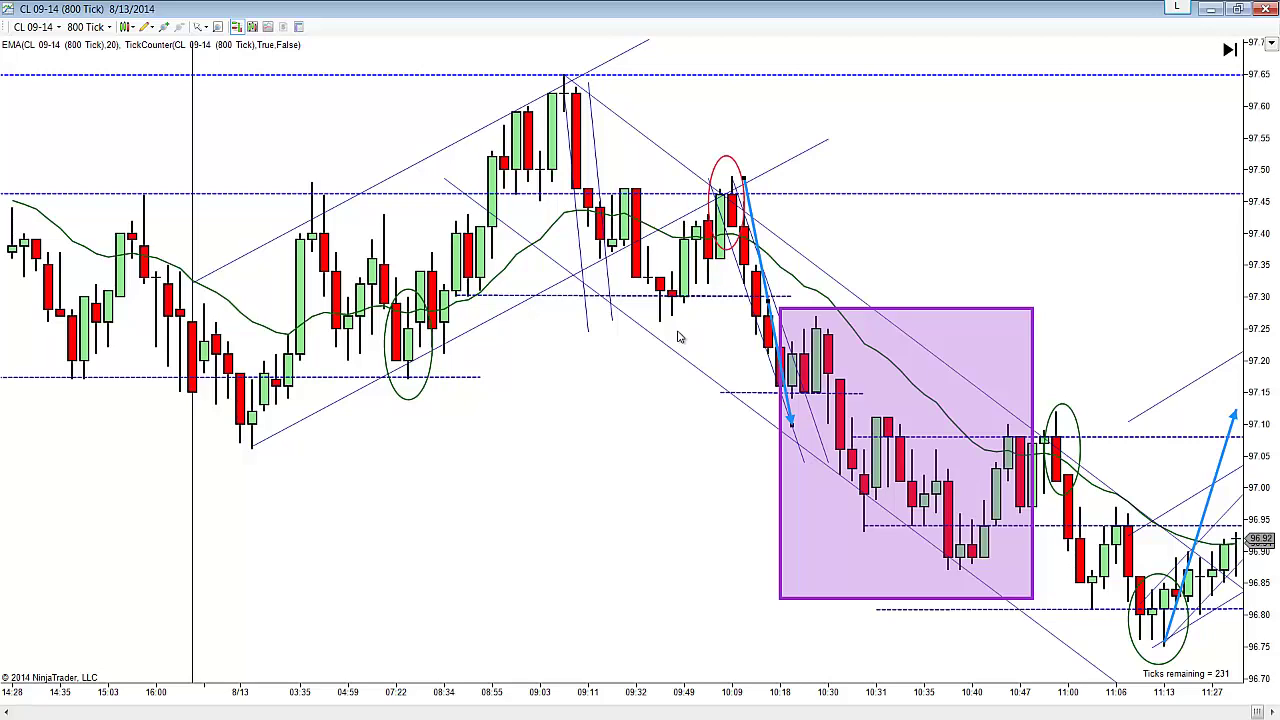
Step: Add a blue up arrow near 09:49 beside the red-circled high
{"action": "mouse_move", "coordinate": [671, 312]}
{"action": "left_mouse_down"}
{"action": "mouse_move", "coordinate": [700, 238]}
{"action": "mouse_move", "coordinate": [683, 214]}
{"action": "left_mouse_up"}
{"action": "left_click_drag", "start_coordinate": [680, 287], "coordinate": [704, 258]}
{"action": "left_click_drag", "start_coordinate": [701, 226], "coordinate": [677, 228]}
Step: Remove the blue up arrow near the 09:49 candles
{"action": "right_click", "coordinate": [677, 227]}
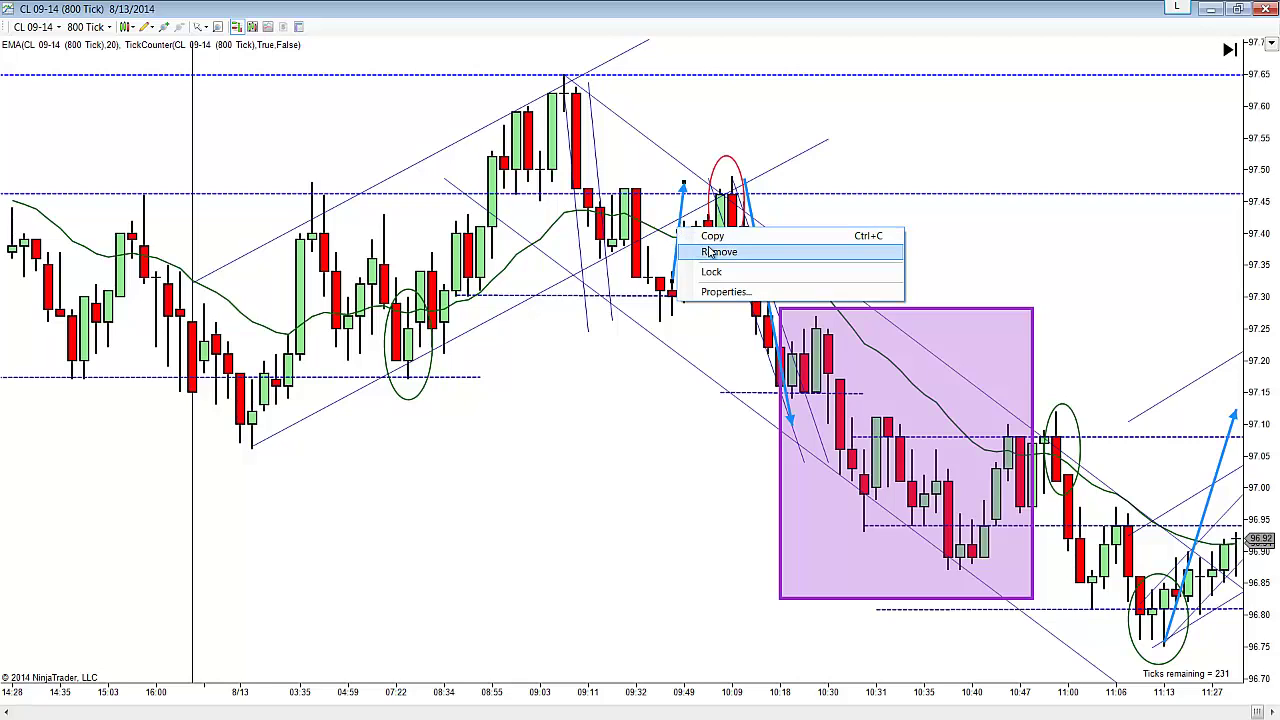
{"action": "left_click", "coordinate": [710, 252]}
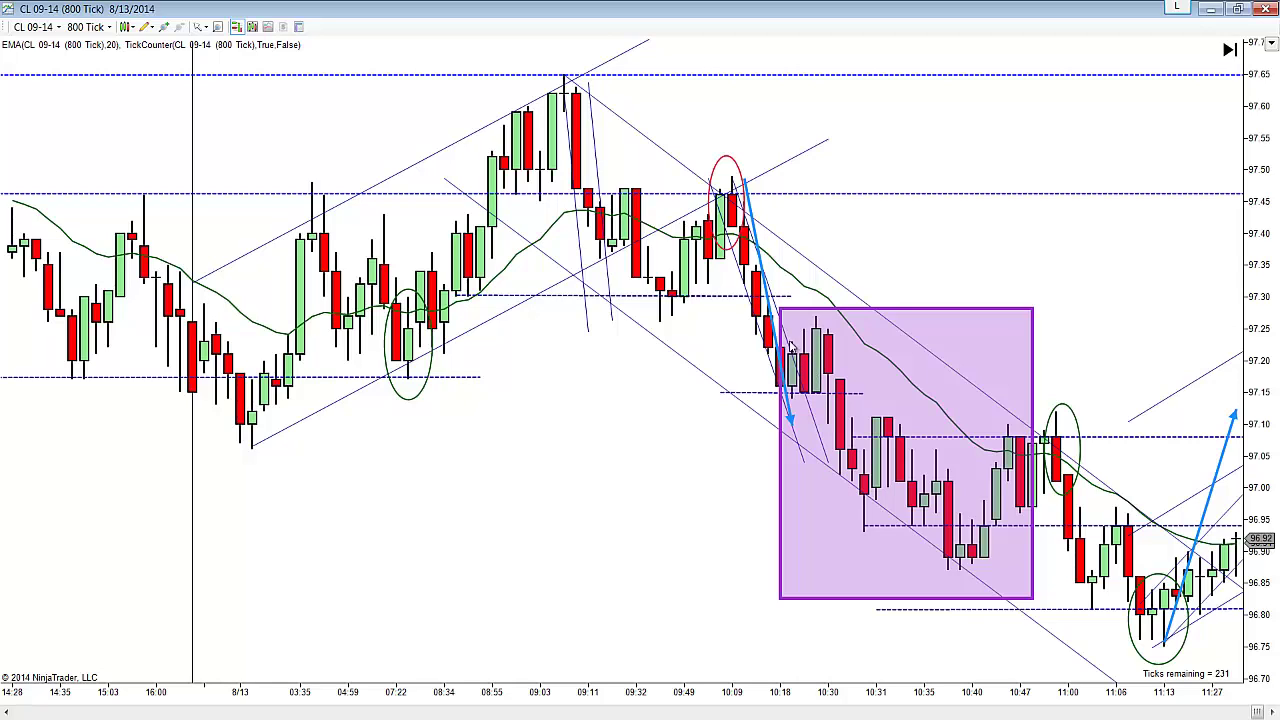
Step: Reposition the blue down arrow to run from about 97.30 at 09:49 toward 96.95, then deselect it
{"action": "mouse_move", "coordinate": [788, 426]}
{"action": "left_mouse_down"}
{"action": "mouse_move", "coordinate": [766, 411]}
{"action": "mouse_move", "coordinate": [765, 423]}
{"action": "left_mouse_up"}
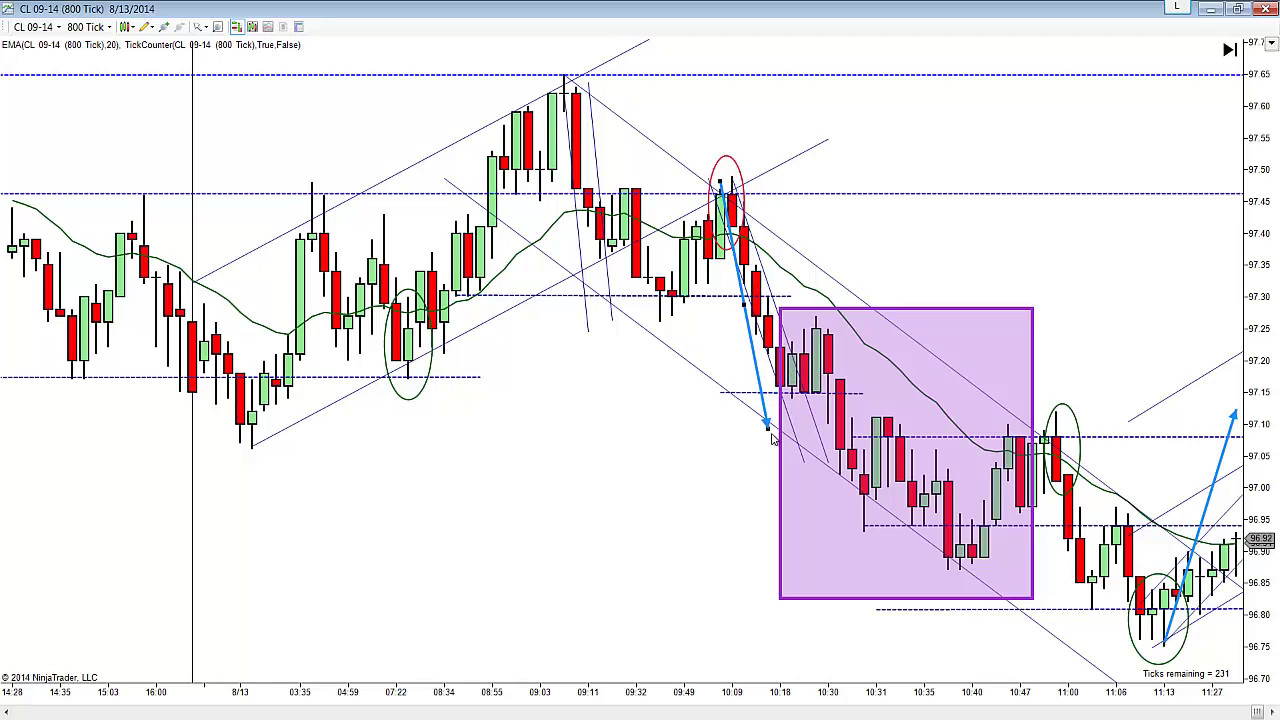
{"action": "left_click_drag", "start_coordinate": [766, 433], "coordinate": [757, 377]}
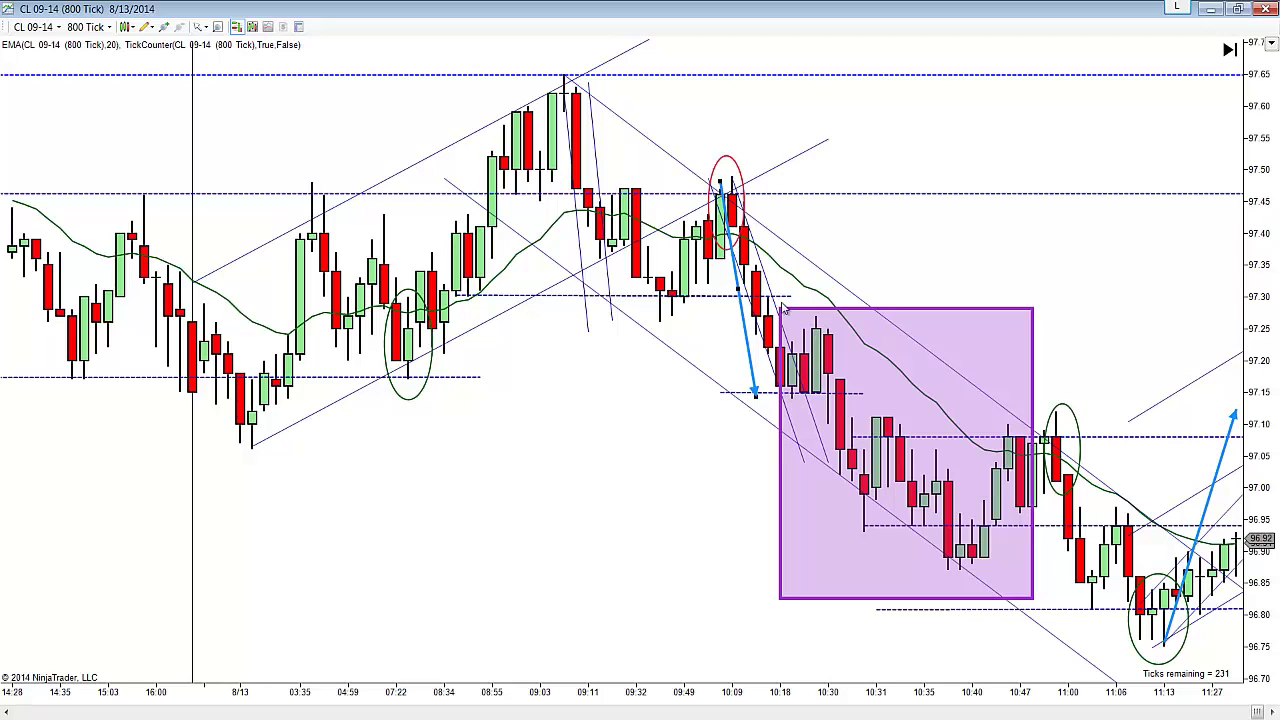
{"action": "left_click_drag", "start_coordinate": [742, 275], "coordinate": [784, 440]}
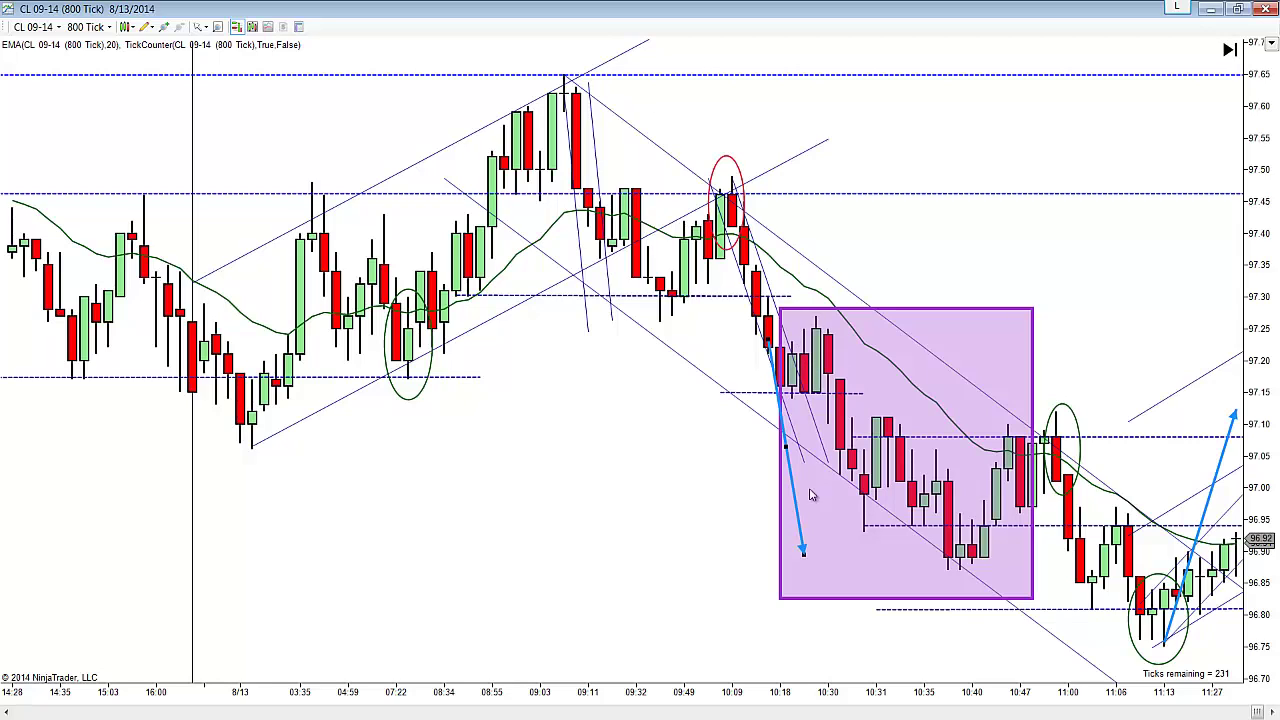
{"action": "left_click_drag", "start_coordinate": [784, 452], "coordinate": [676, 416]}
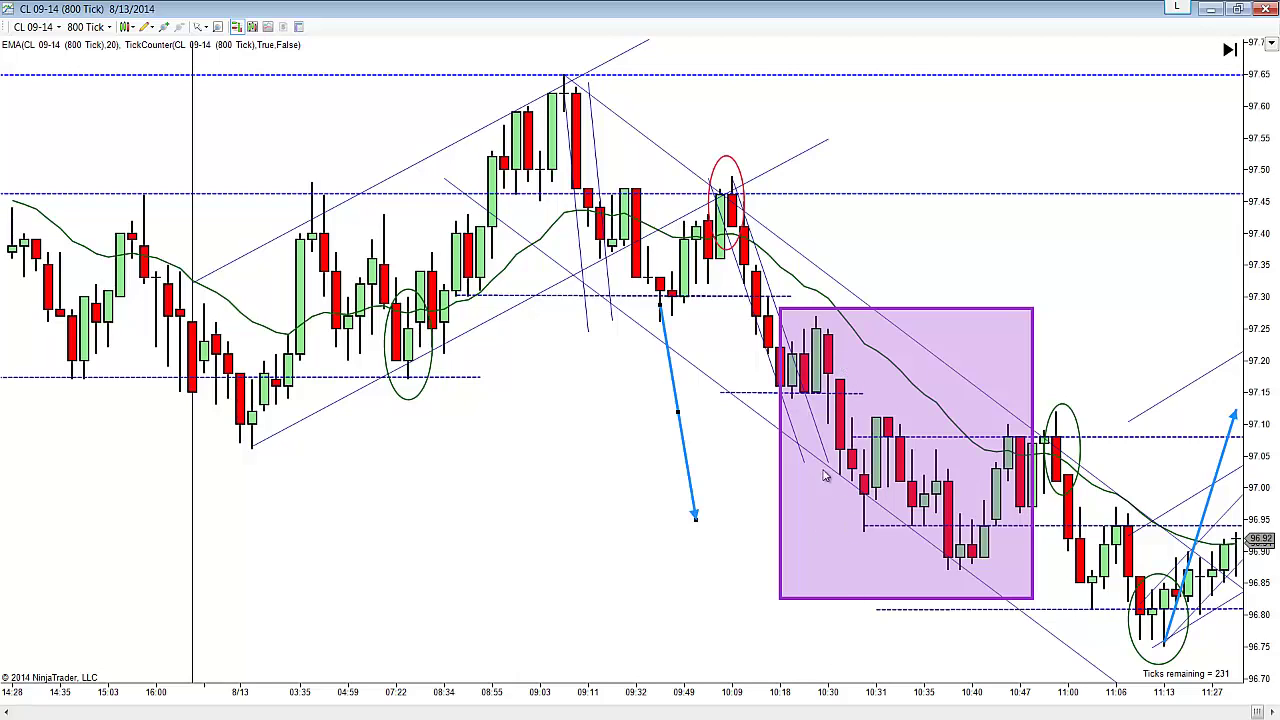
{"action": "left_click", "coordinate": [700, 622]}
Step: Scroll to newer bars and draw short blue down arrows on the 11:33 and 11:36 pullback candles
{"action": "scroll", "coordinate": [790, 642], "scroll_direction": "down", "scroll_amount": 3}
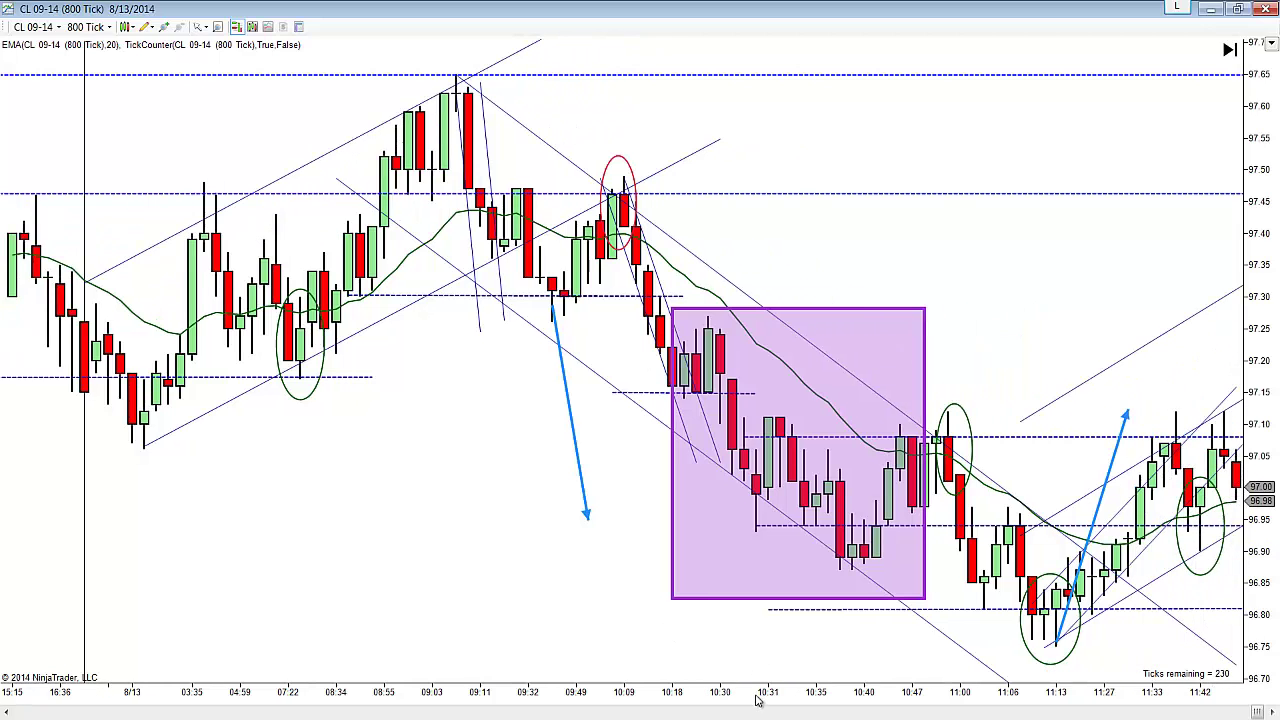
{"action": "scroll", "coordinate": [760, 690], "scroll_direction": "down", "scroll_amount": 5}
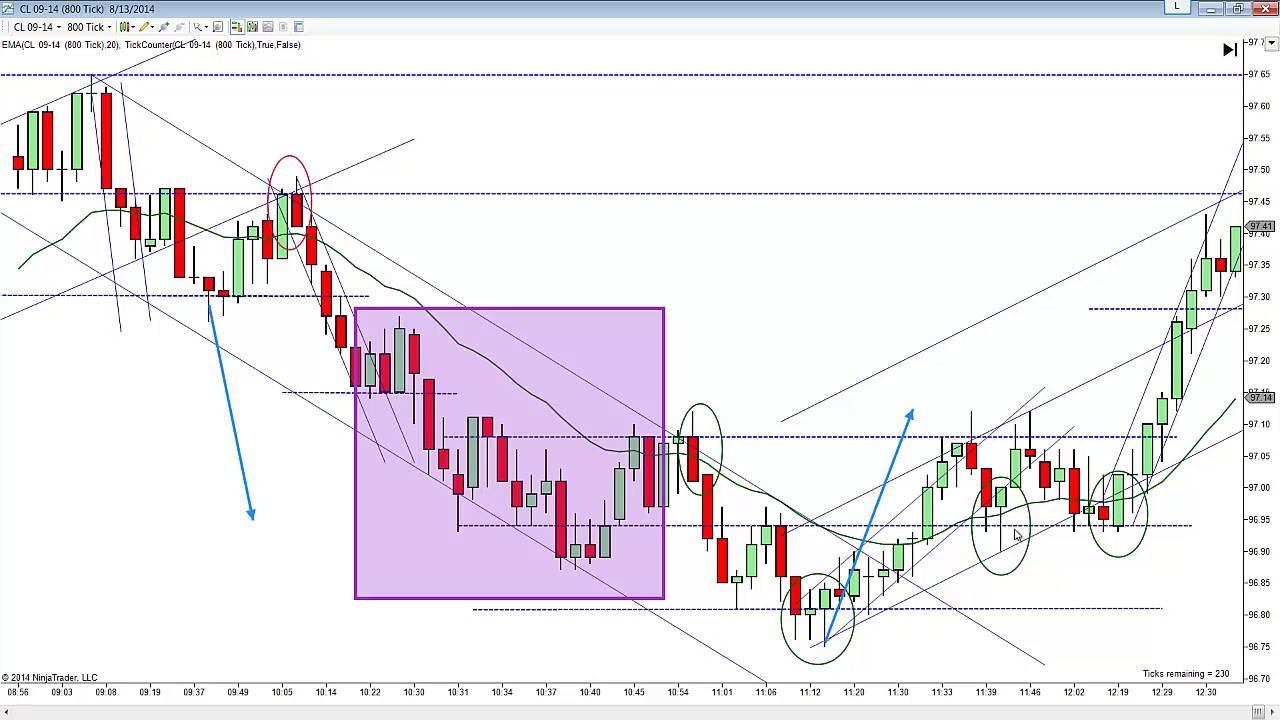
{"action": "left_click_drag", "start_coordinate": [942, 435], "coordinate": [956, 487]}
{"action": "left_click_drag", "start_coordinate": [972, 418], "coordinate": [999, 547]}
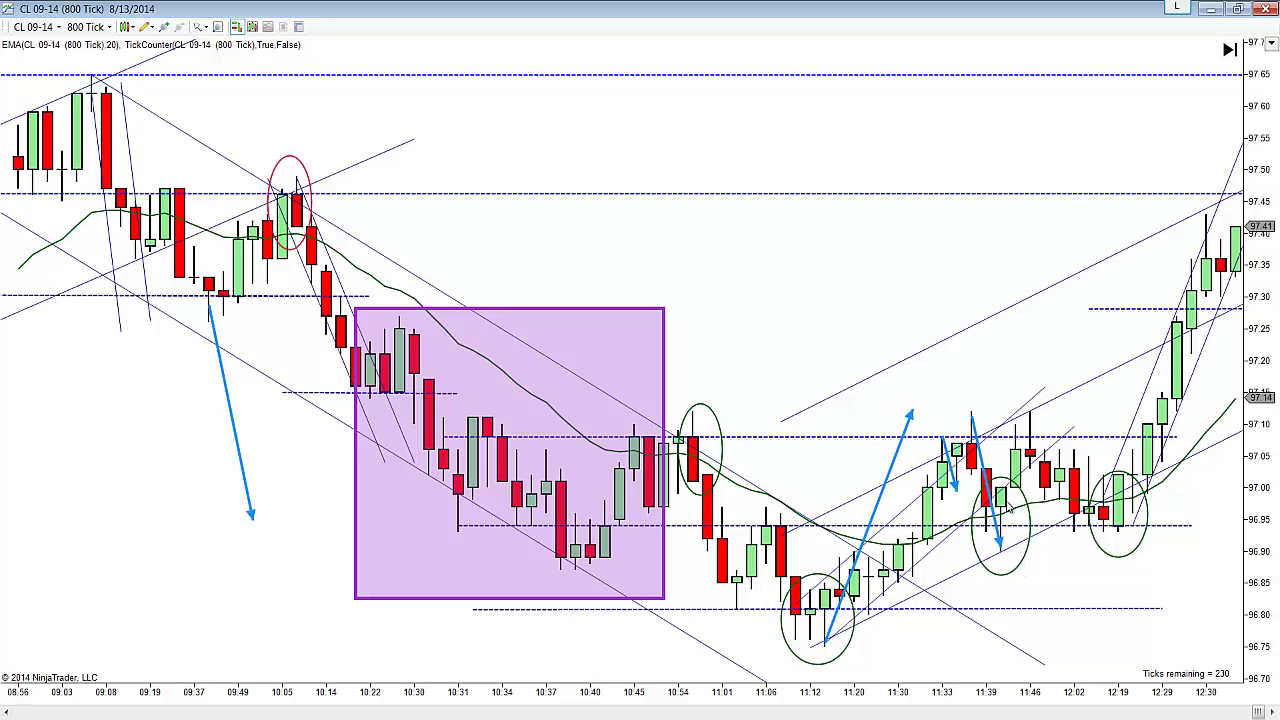
Step: Shift the short blue down arrow onto the 11:30 bars and pan to show bars through 13:27
{"action": "left_click_drag", "start_coordinate": [978, 470], "coordinate": [908, 504]}
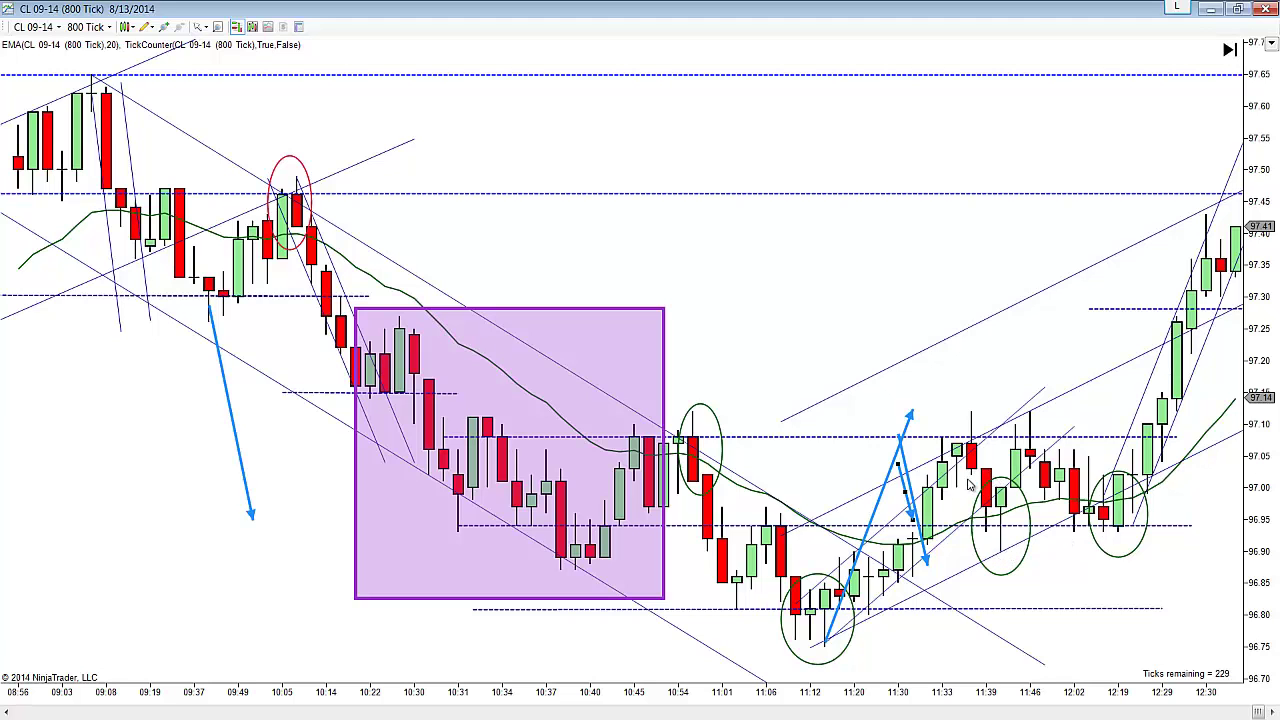
{"action": "left_click_drag", "start_coordinate": [1107, 548], "coordinate": [1030, 555]}
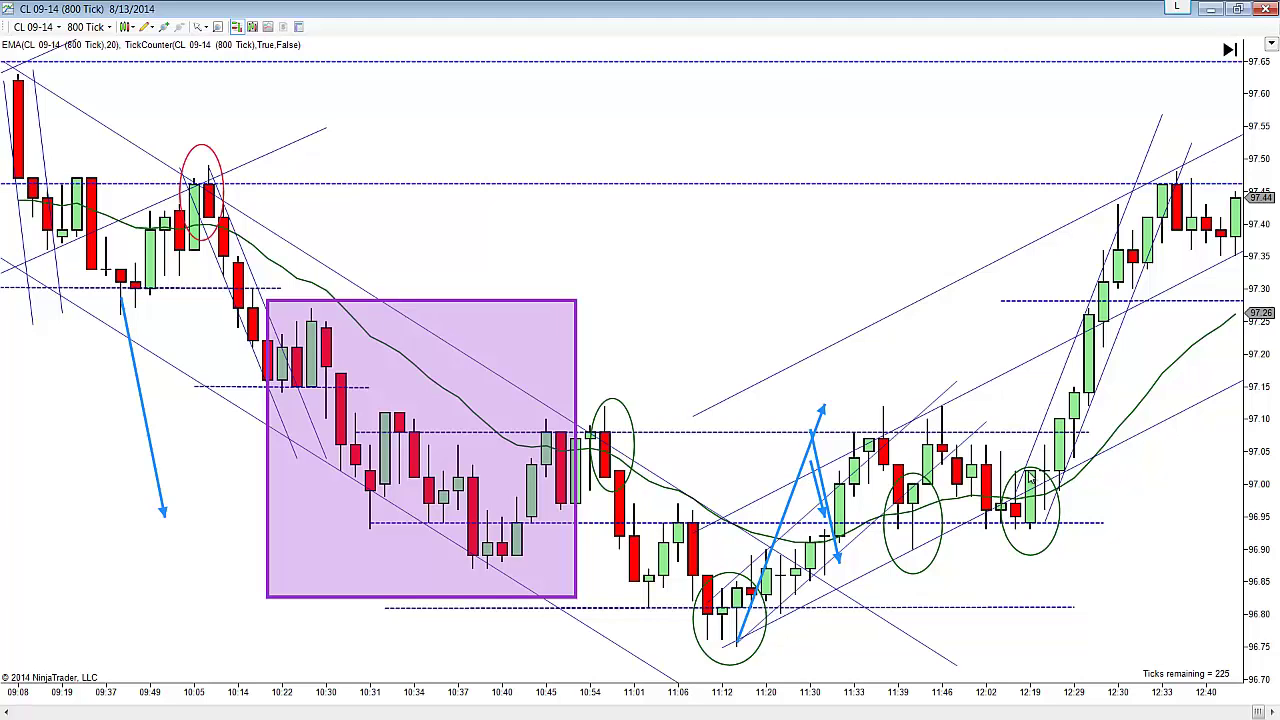
{"action": "left_click_drag", "start_coordinate": [998, 589], "coordinate": [885, 588]}
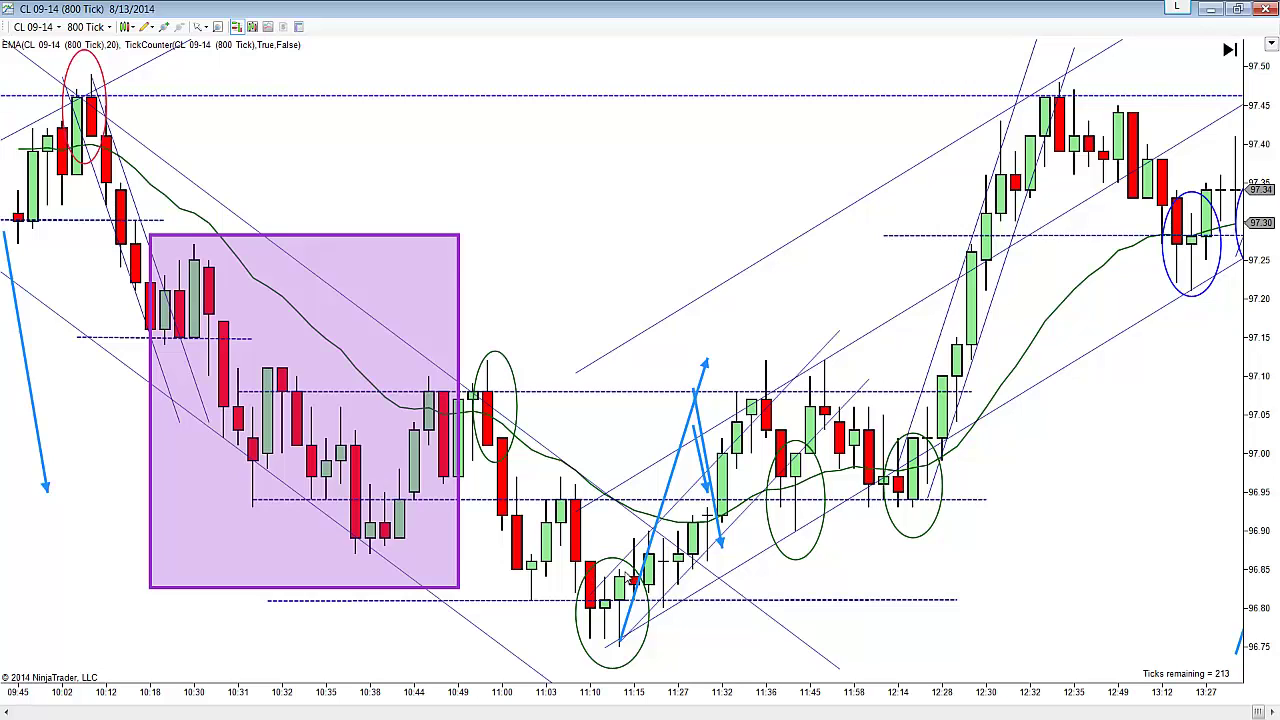
Step: Remove a short blue down arrow and its leftover line piece near the 11:30 pullback
{"action": "left_click", "coordinate": [703, 463]}
{"action": "right_click", "coordinate": [703, 463]}
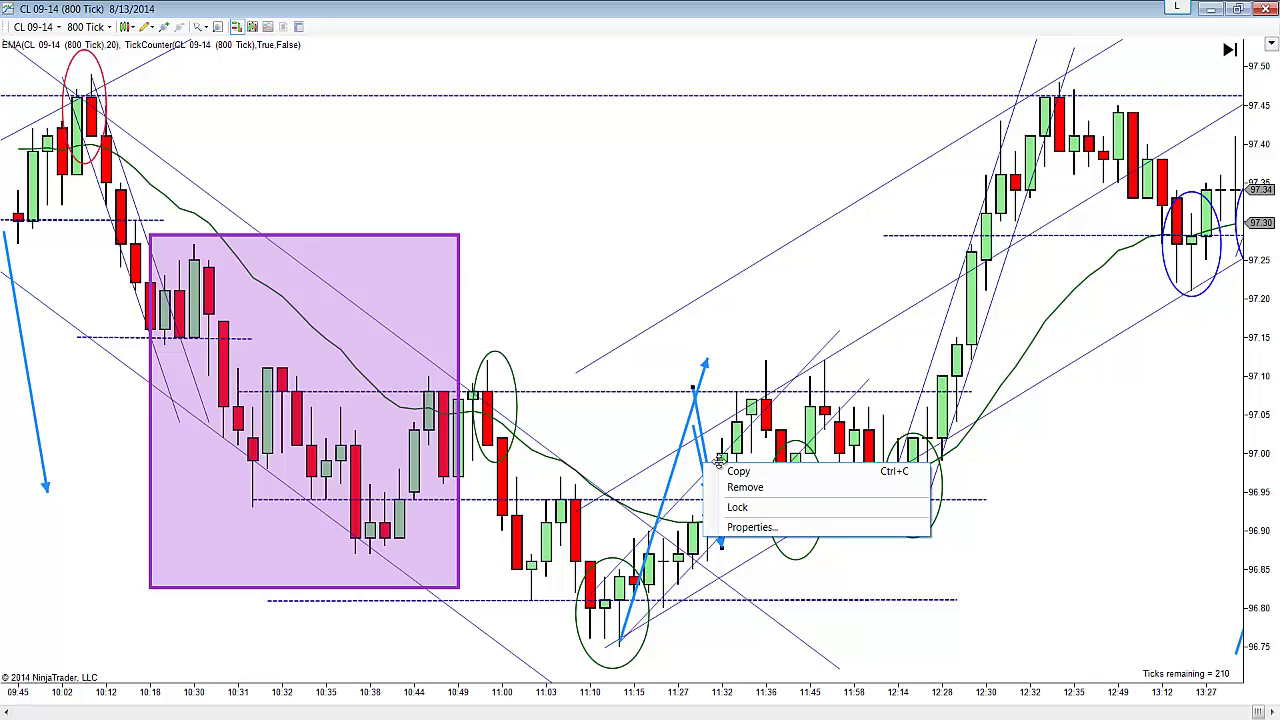
{"action": "left_click", "coordinate": [735, 467]}
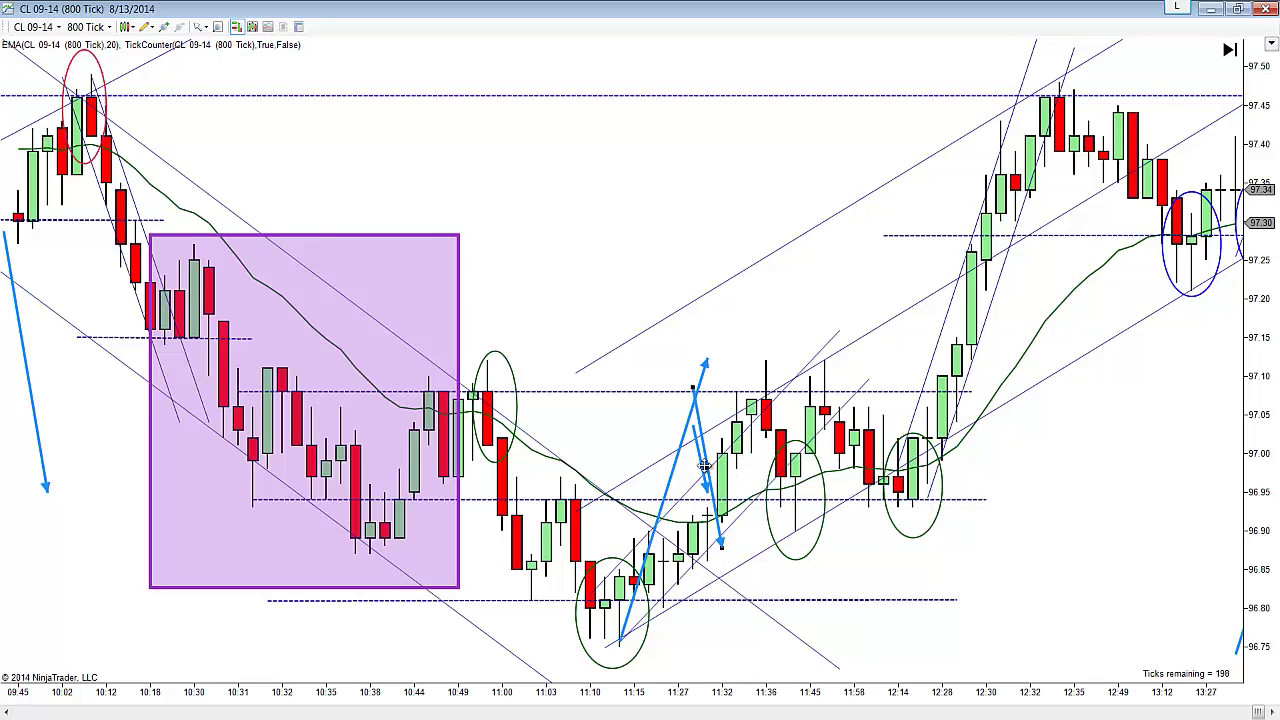
{"action": "right_click", "coordinate": [705, 461]}
{"action": "left_click", "coordinate": [736, 485]}
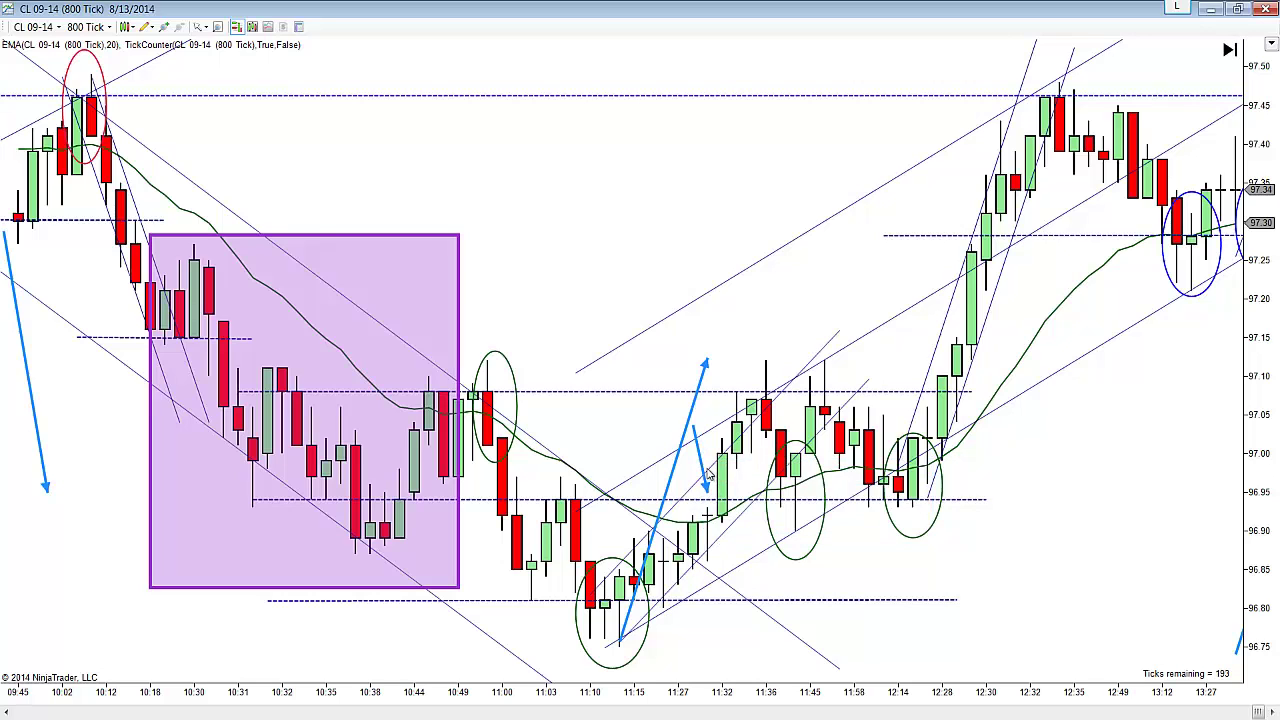
{"action": "right_click", "coordinate": [700, 467]}
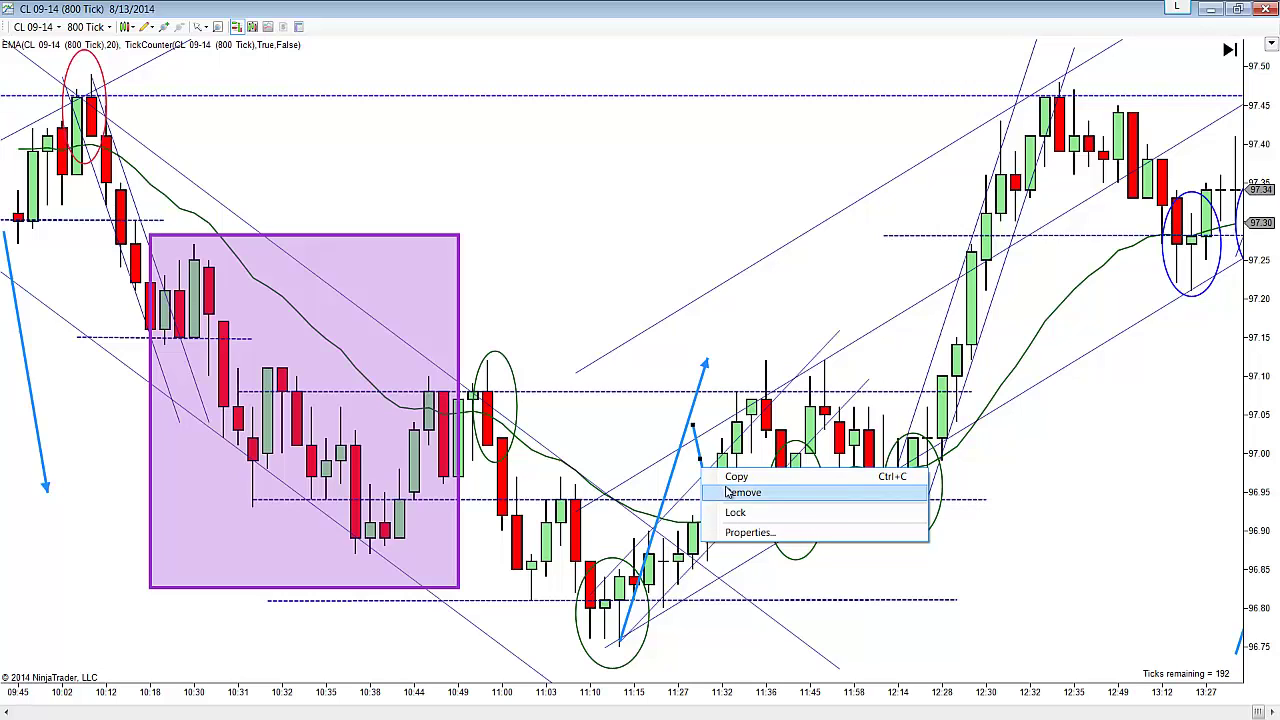
{"action": "left_click", "coordinate": [727, 492]}
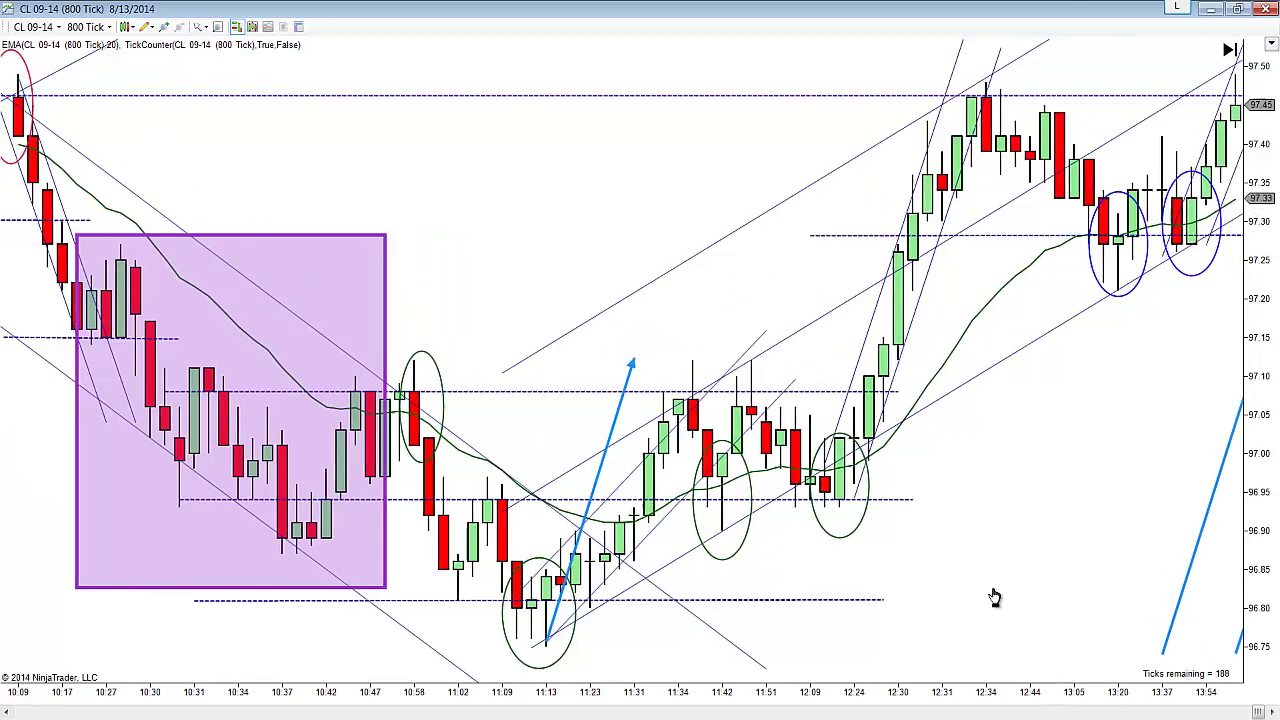
Step: Draw a blue down arrow from the 12:34 high, then copy and paste it onto the 13:05–13:20 pullback
{"action": "scroll", "coordinate": [993, 597], "scroll_direction": "down", "scroll_amount": 5}
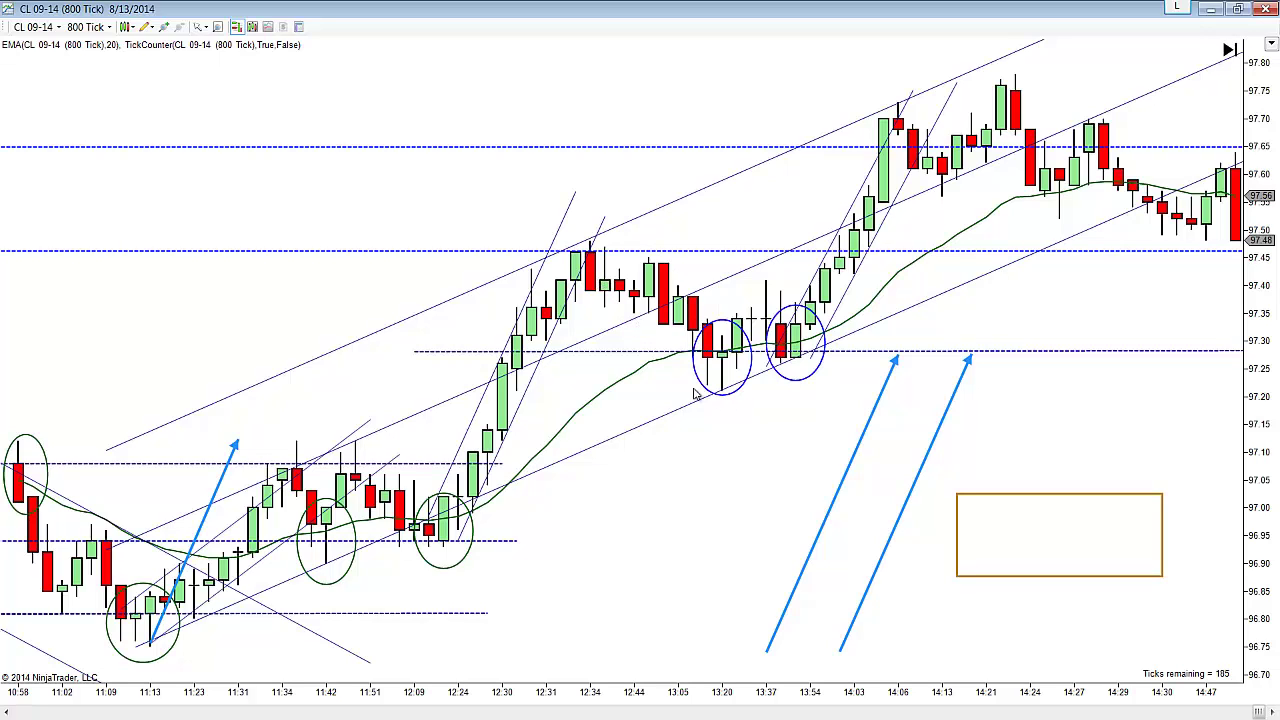
{"action": "left_click", "coordinate": [591, 241]}
{"action": "left_click", "coordinate": [632, 322]}
{"action": "right_click", "coordinate": [616, 285]}
{"action": "left_click", "coordinate": [650, 293]}
{"action": "key", "text": "ctrl+v"}
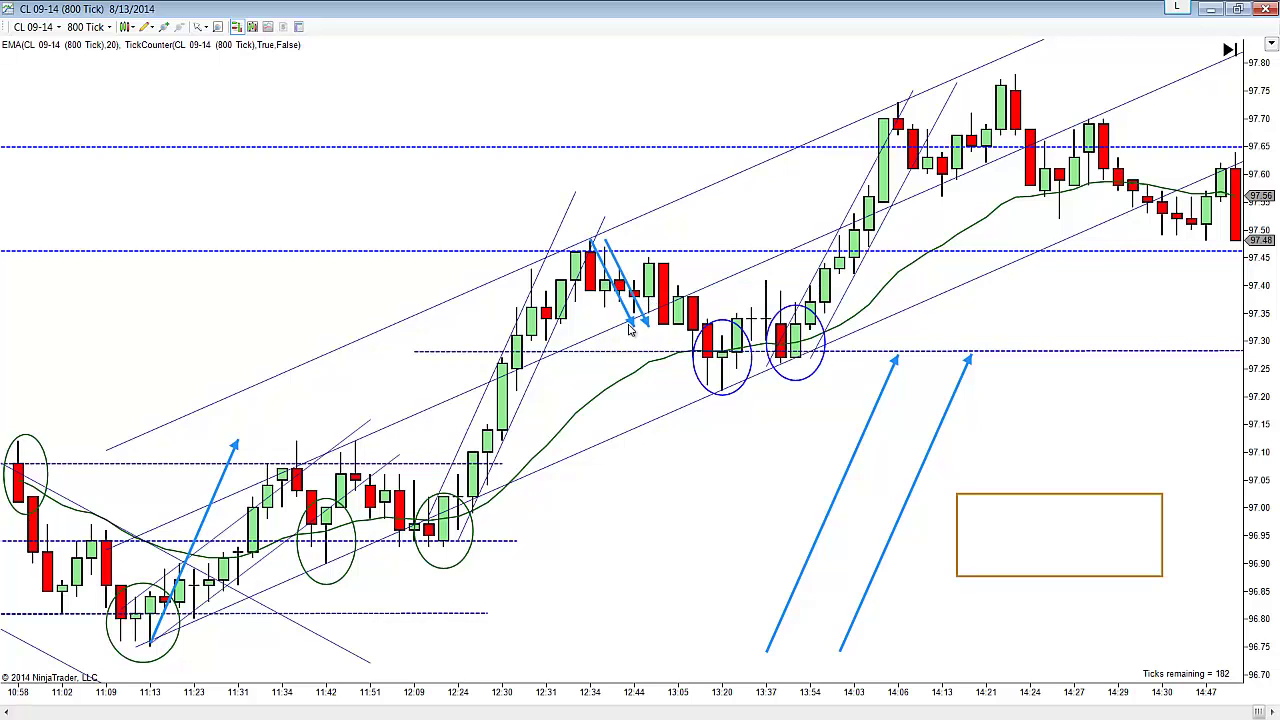
{"action": "left_click_drag", "start_coordinate": [630, 286], "coordinate": [678, 309]}
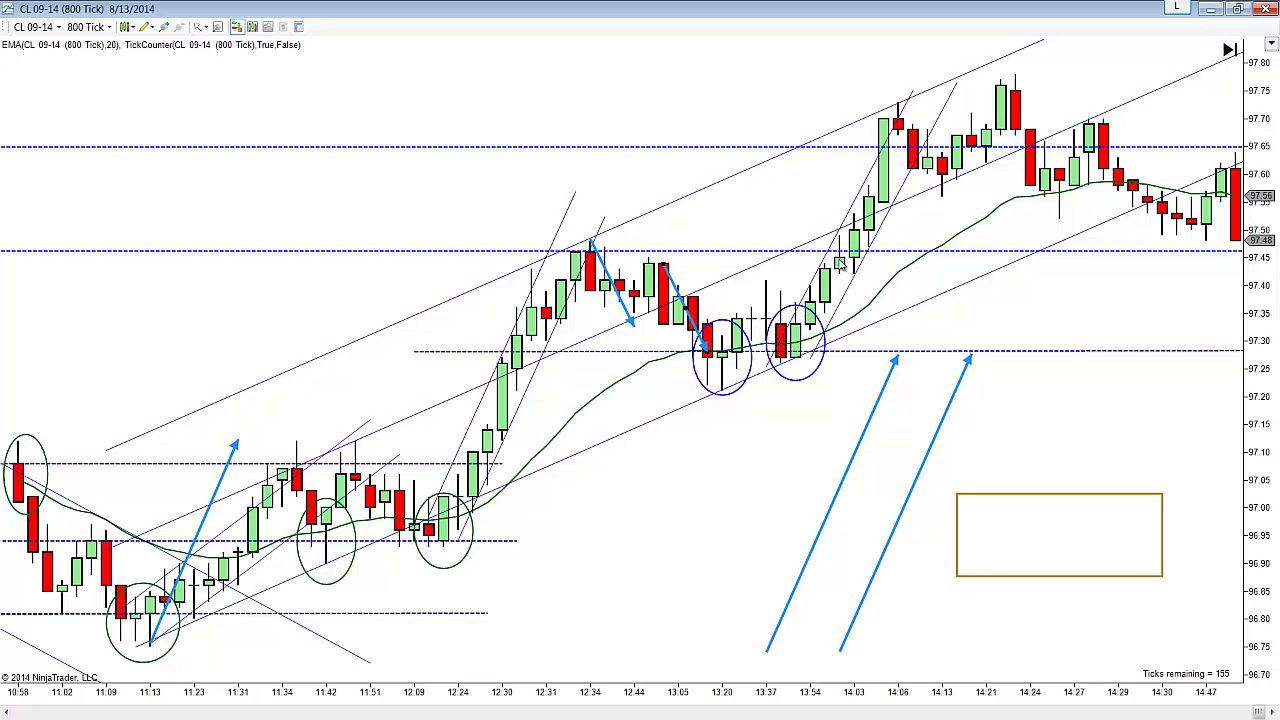
Step: Drag the two long blue arrows onto the 12:24 up-swing and the rise from the 13:20 low
{"action": "scroll", "coordinate": [776, 430], "scroll_direction": "down", "scroll_amount": 4}
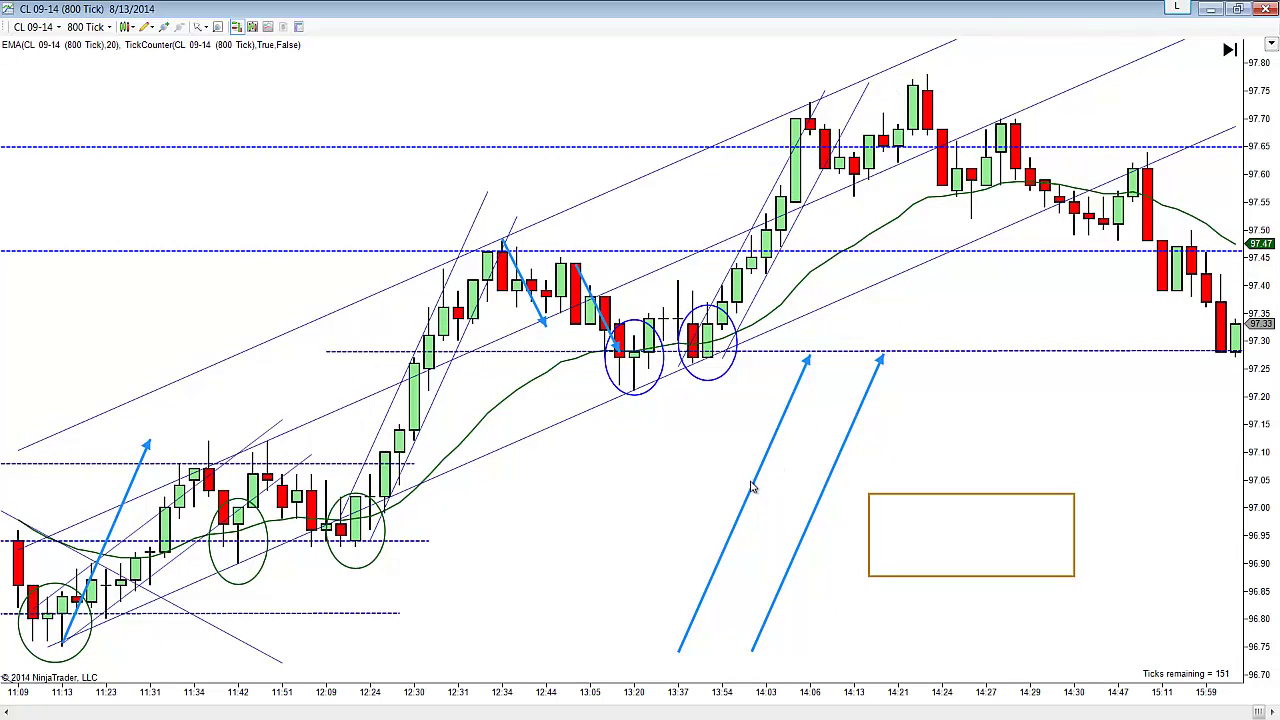
{"action": "mouse_move", "coordinate": [756, 488]}
{"action": "left_mouse_down"}
{"action": "mouse_move", "coordinate": [520, 378]}
{"action": "mouse_move", "coordinate": [416, 378]}
{"action": "left_mouse_up"}
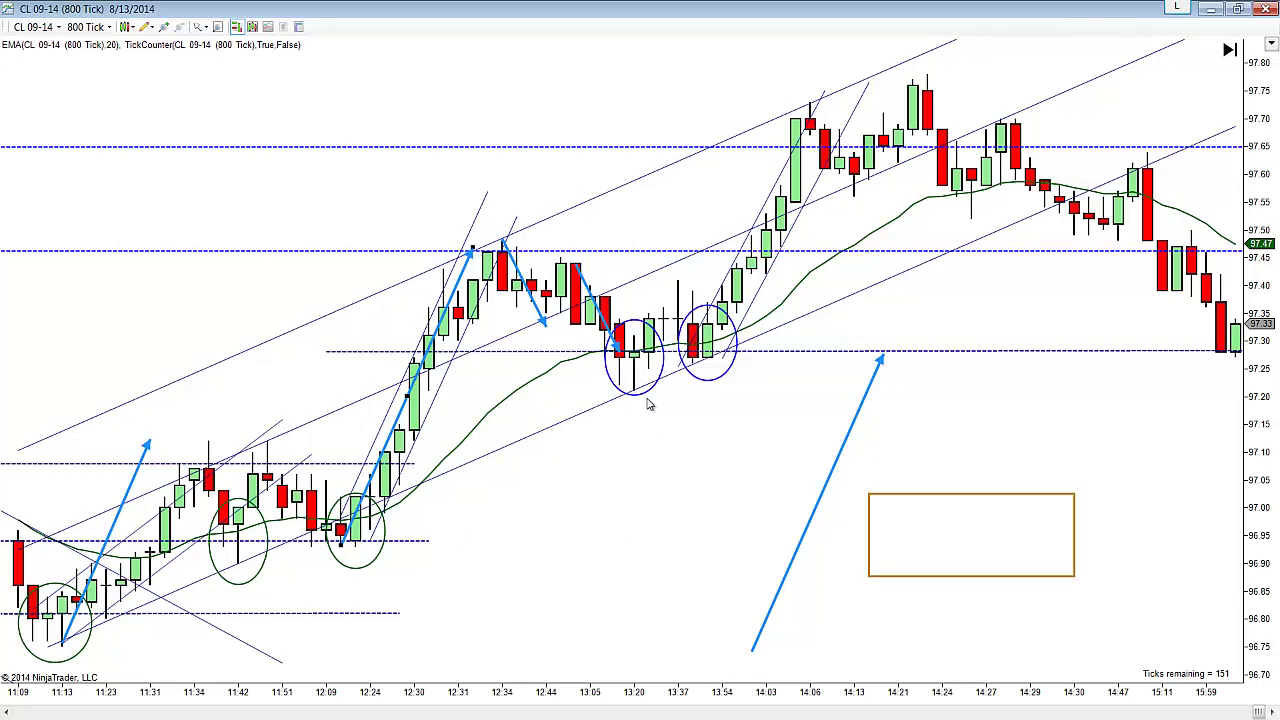
{"action": "left_click_drag", "start_coordinate": [811, 512], "coordinate": [695, 254]}
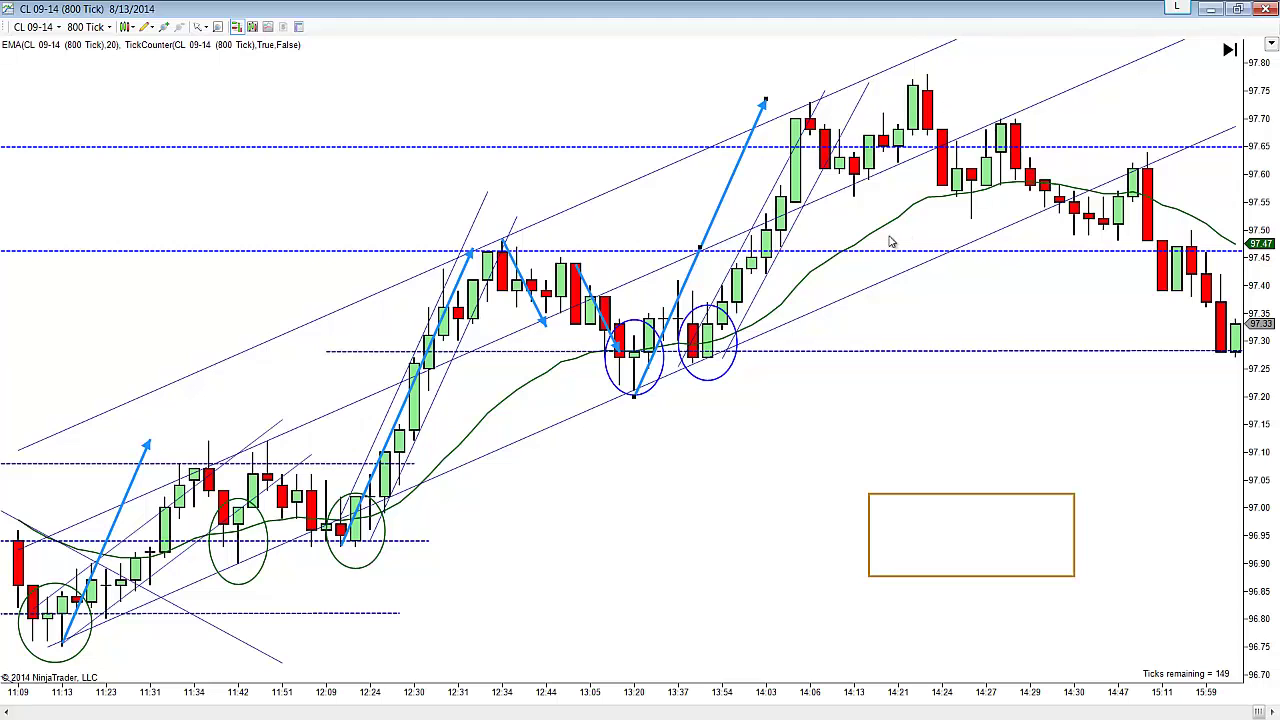
{"action": "scroll", "coordinate": [632, 486], "scroll_direction": "down", "scroll_amount": 3}
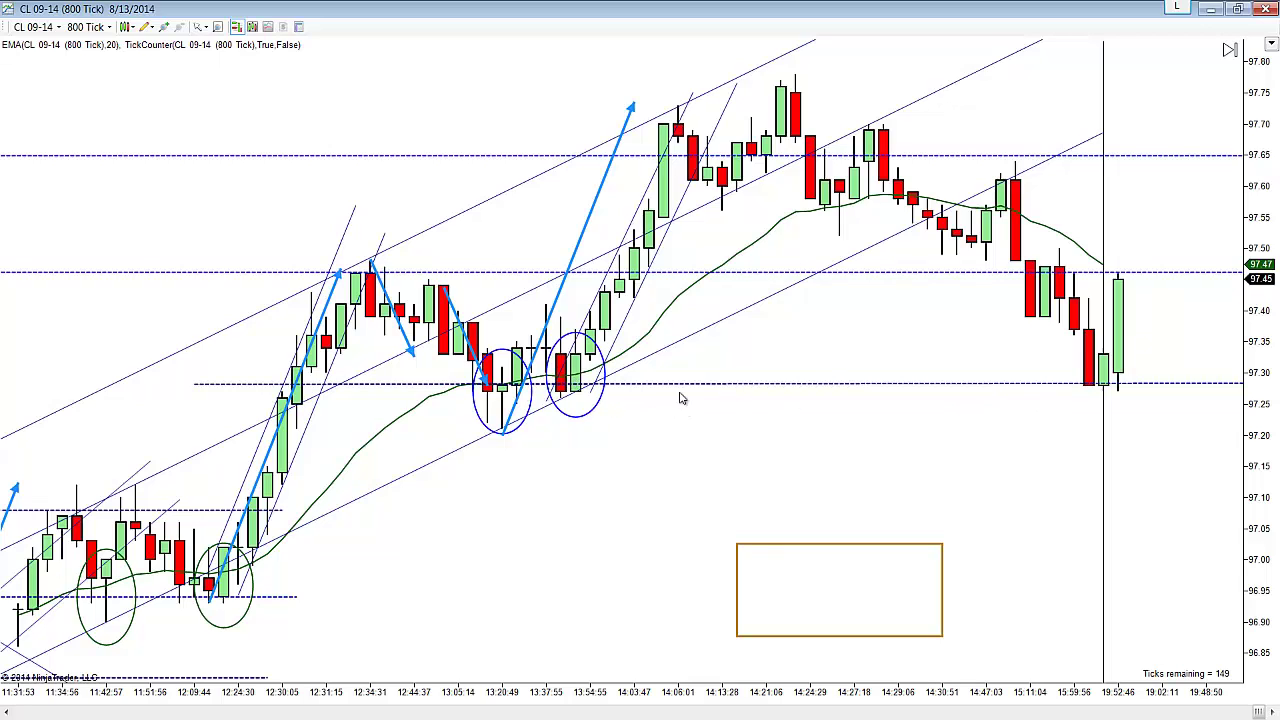
Step: Compress the time axis to the full 8/13 session and move the brown rectangle onto the 11:33–12:19 bars
{"action": "left_click_drag", "start_coordinate": [200, 697], "coordinate": [373, 690]}
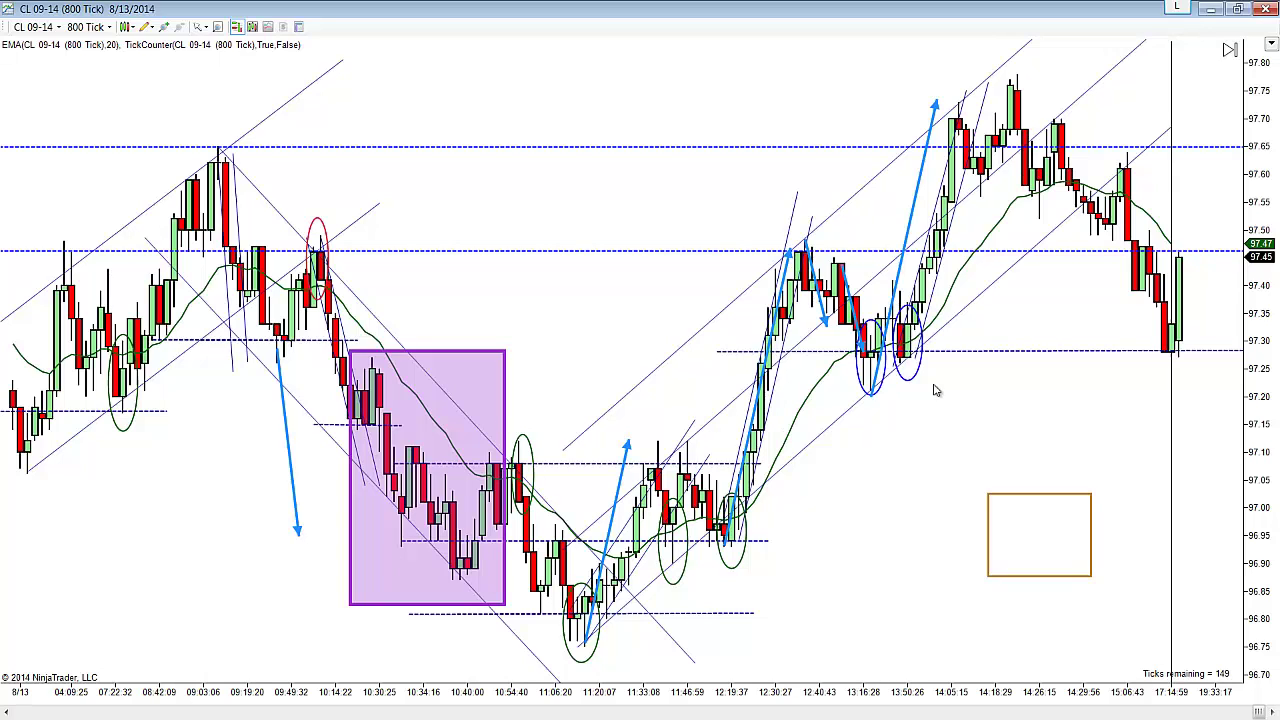
{"action": "left_click", "coordinate": [1060, 502]}
{"action": "left_click_drag", "start_coordinate": [1058, 496], "coordinate": [678, 433]}
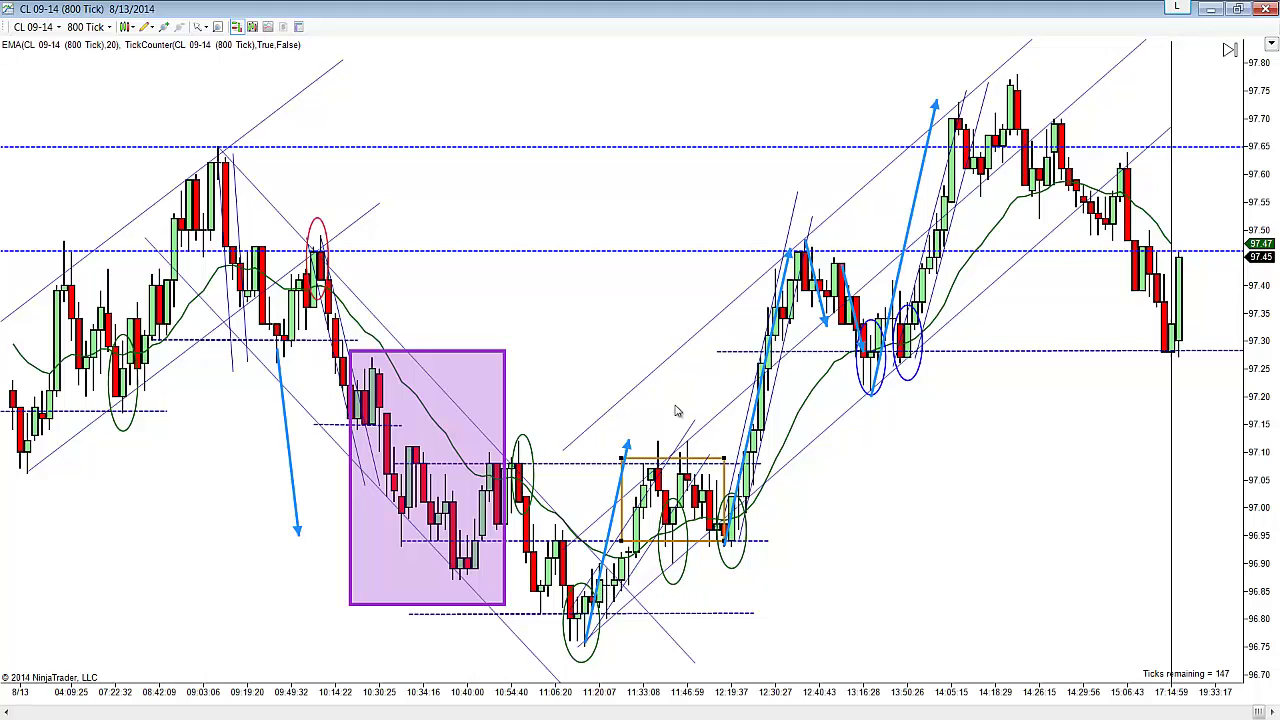
{"action": "left_click", "coordinate": [208, 27]}
{"action": "left_click", "coordinate": [218, 59]}
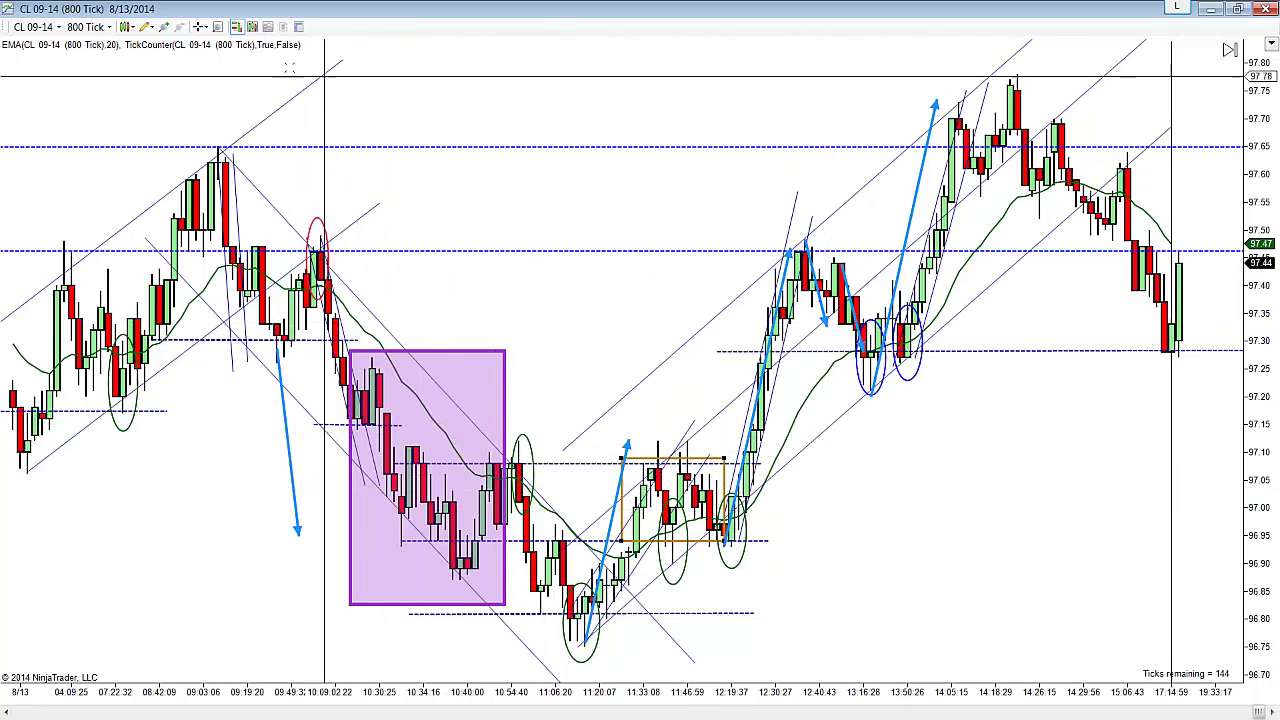
{"action": "left_click", "coordinate": [201, 27]}
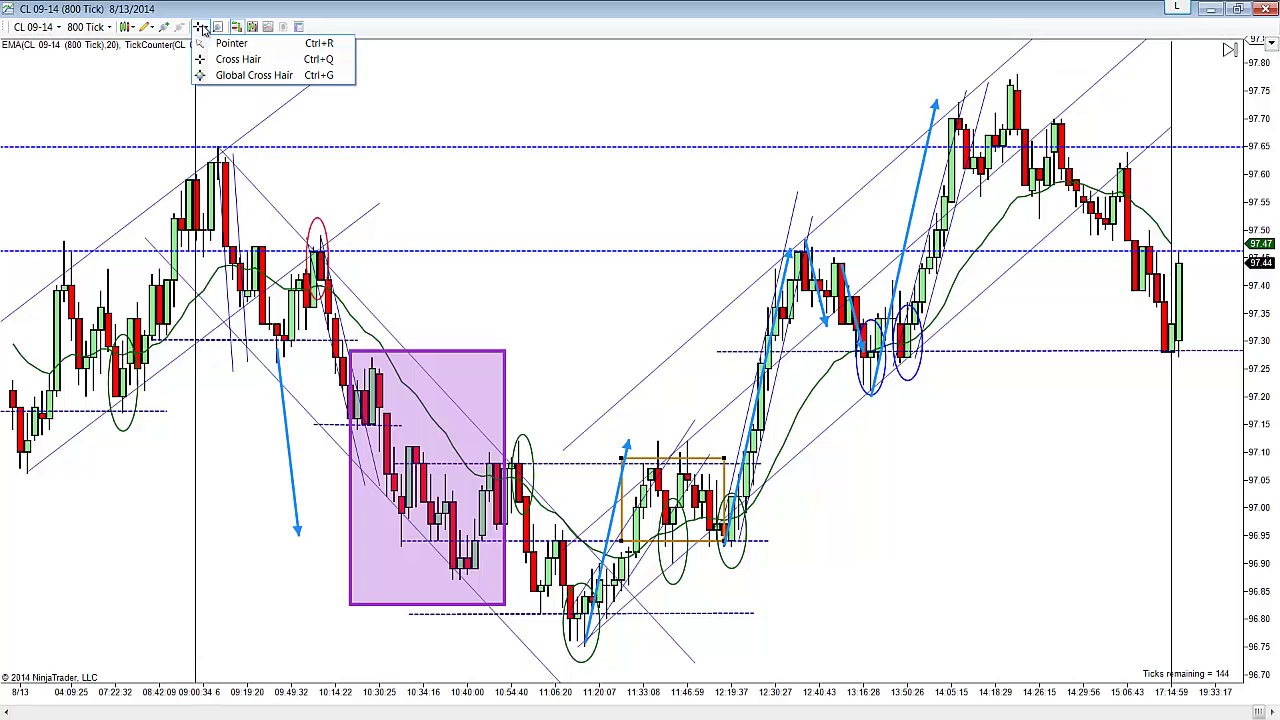
{"action": "left_click", "coordinate": [232, 43]}
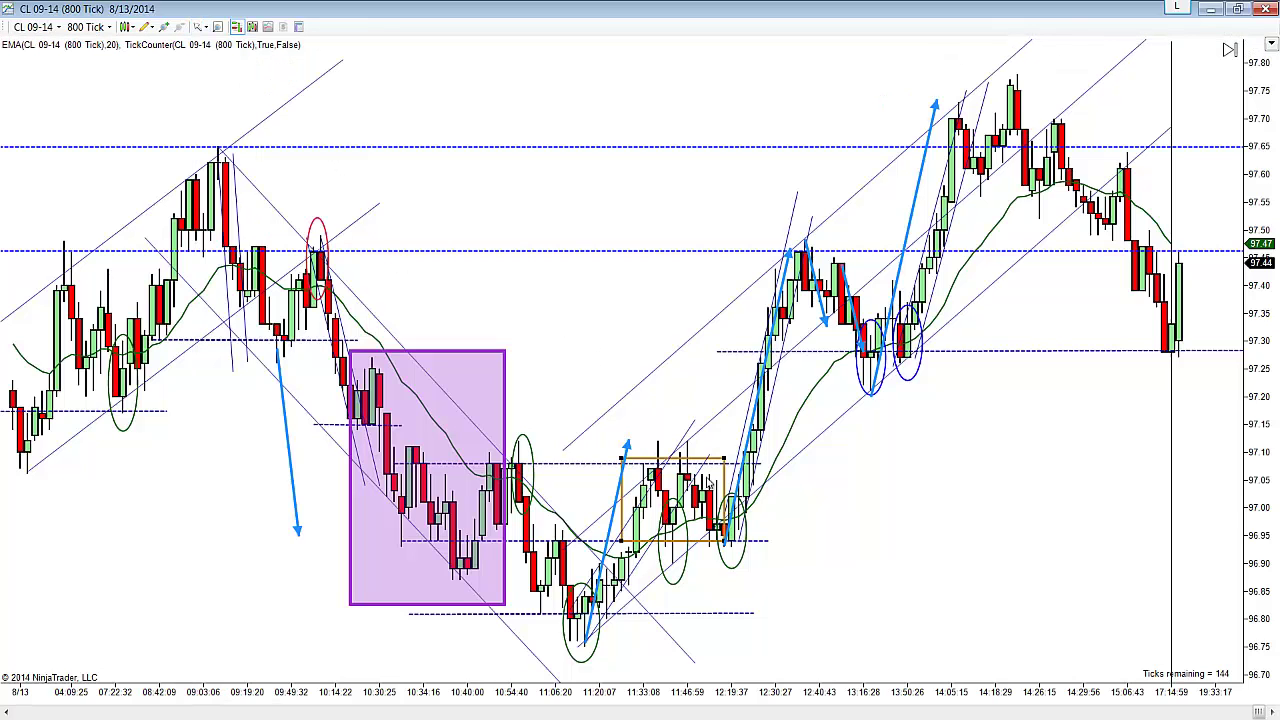